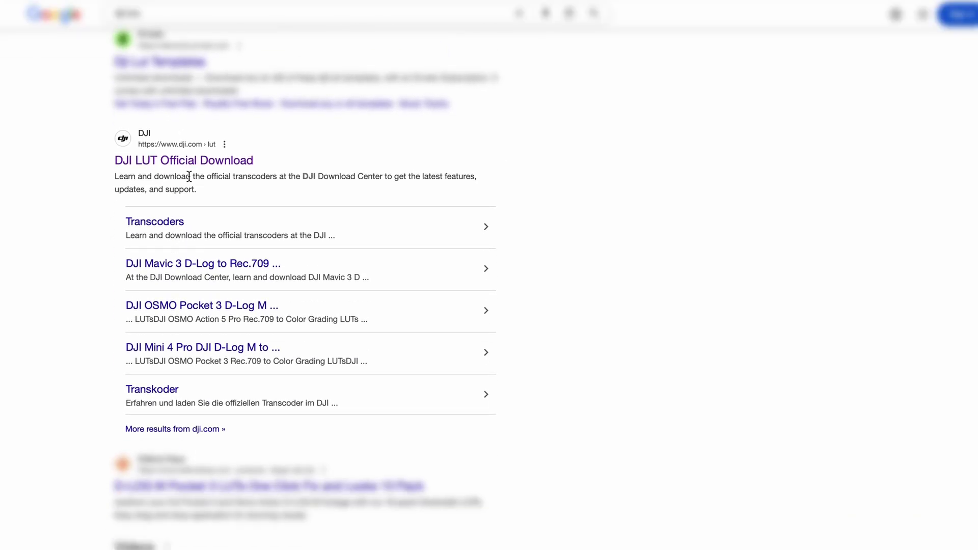
- Open the DJI LUT Official Download result and scroll down to the LUT cards
{"action": "left_click", "coordinate": [194, 161]}
{"action": "scroll", "coordinate": [402, 125], "scroll_direction": "down", "scroll_amount": 5}
{"action": "scroll", "coordinate": [401, 125], "scroll_direction": "down", "scroll_amount": 2}
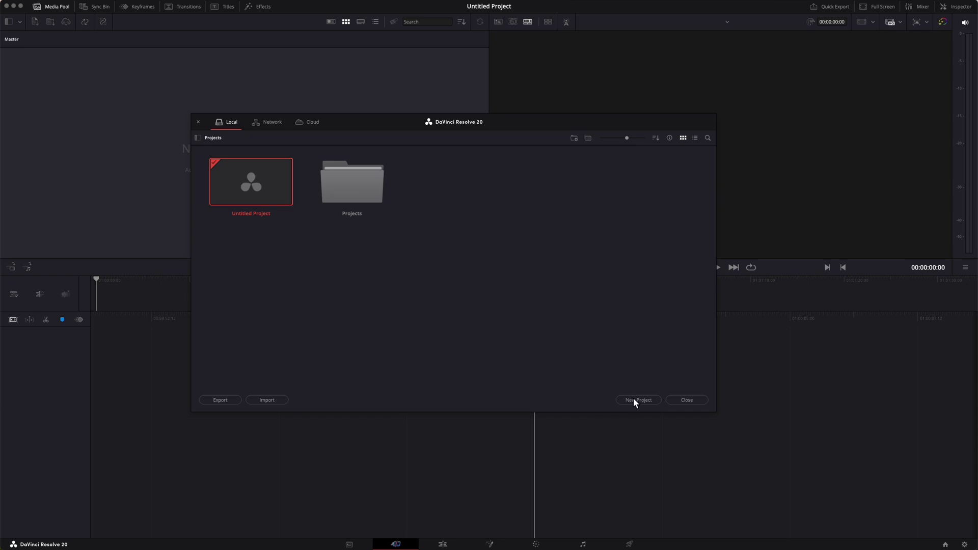
- Start a new project, name it 'My first drone video' and create it
{"action": "left_click", "coordinate": [637, 400]}
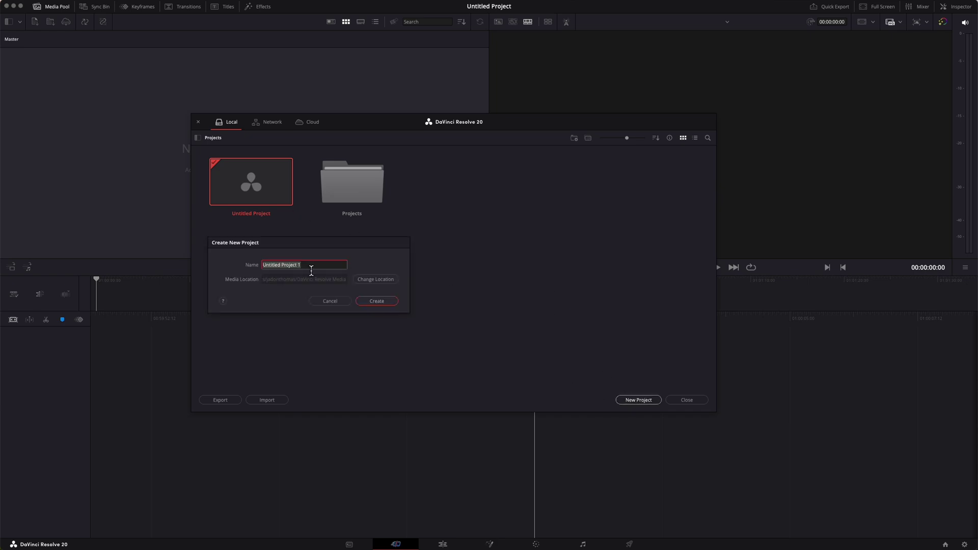
{"action": "type", "text": "My first drone video"}
{"action": "left_click", "coordinate": [377, 302]}
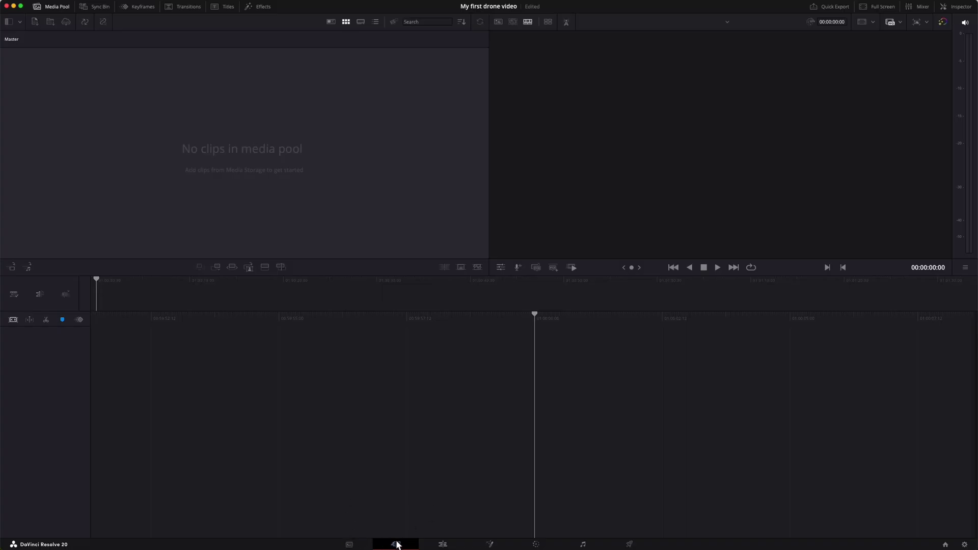
- Go to the Edit page via Media, toggle the media pool, pick Cross Fade -3 dB, close effects
{"action": "left_click", "coordinate": [350, 544]}
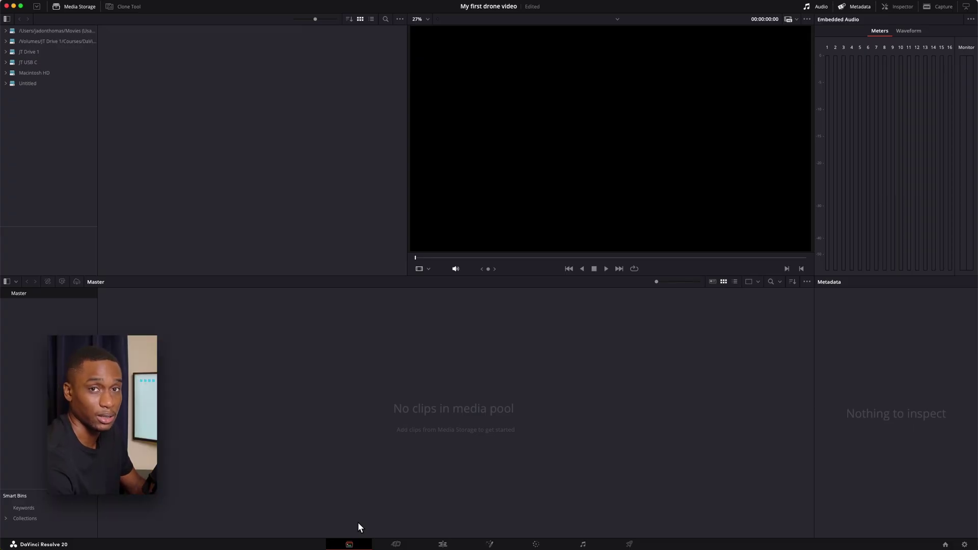
{"action": "left_click", "coordinate": [443, 544]}
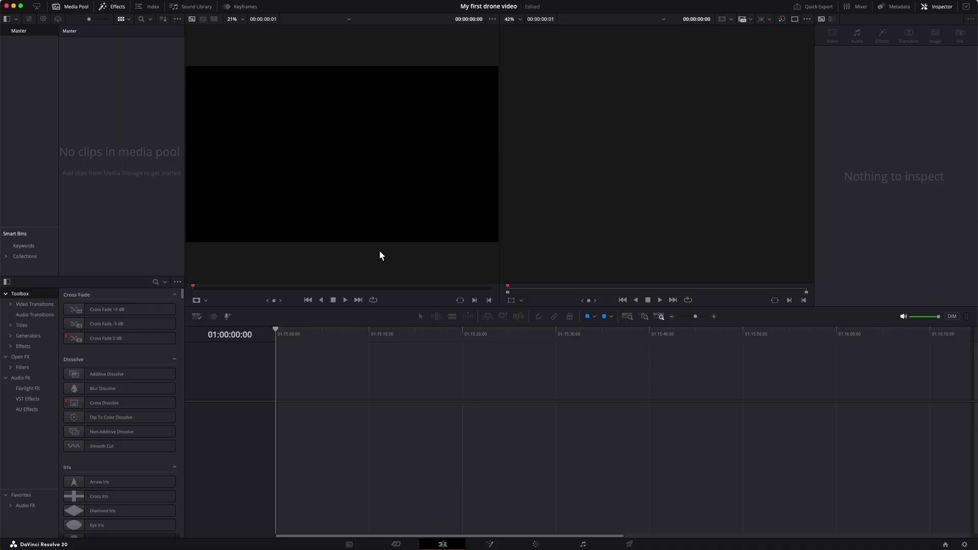
{"action": "left_click", "coordinate": [64, 6]}
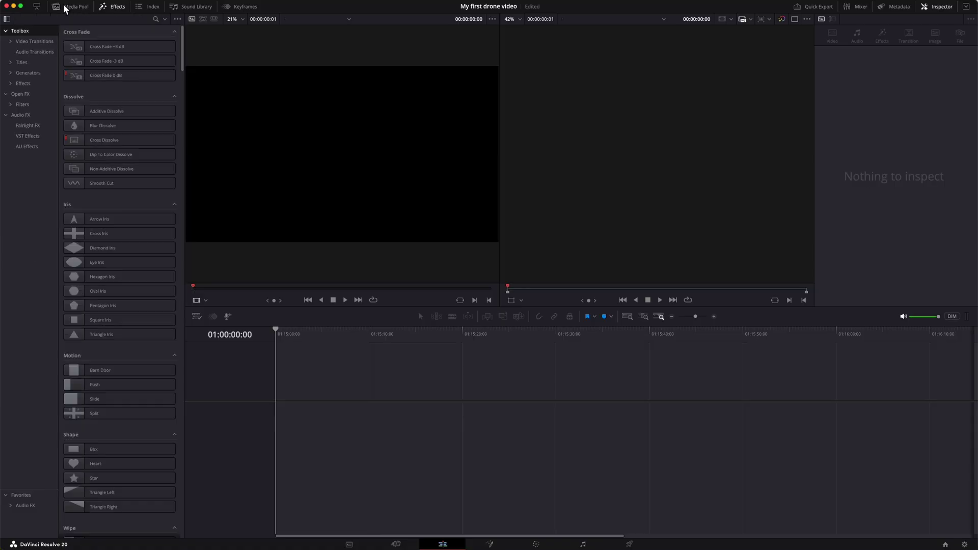
{"action": "left_click", "coordinate": [66, 7]}
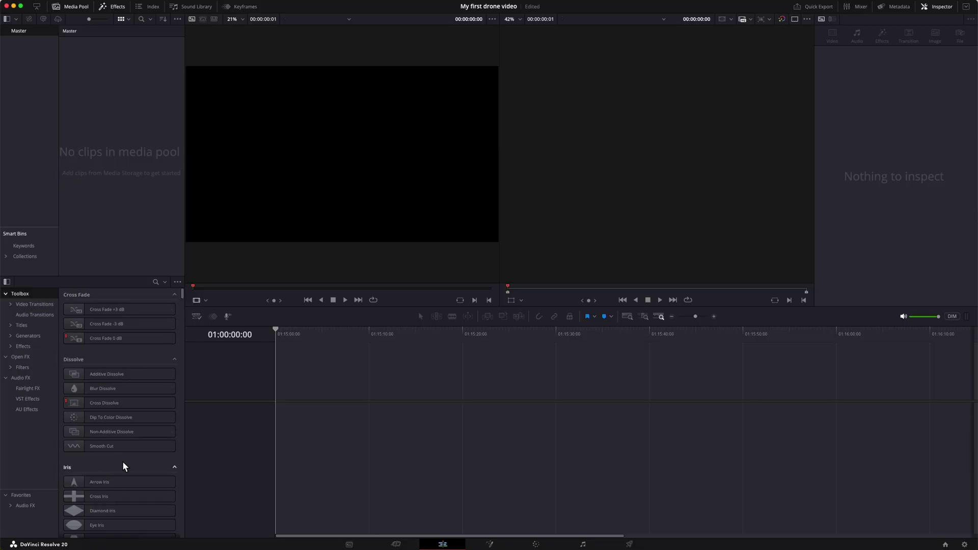
{"action": "left_click", "coordinate": [69, 328]}
{"action": "left_click", "coordinate": [116, 7]}
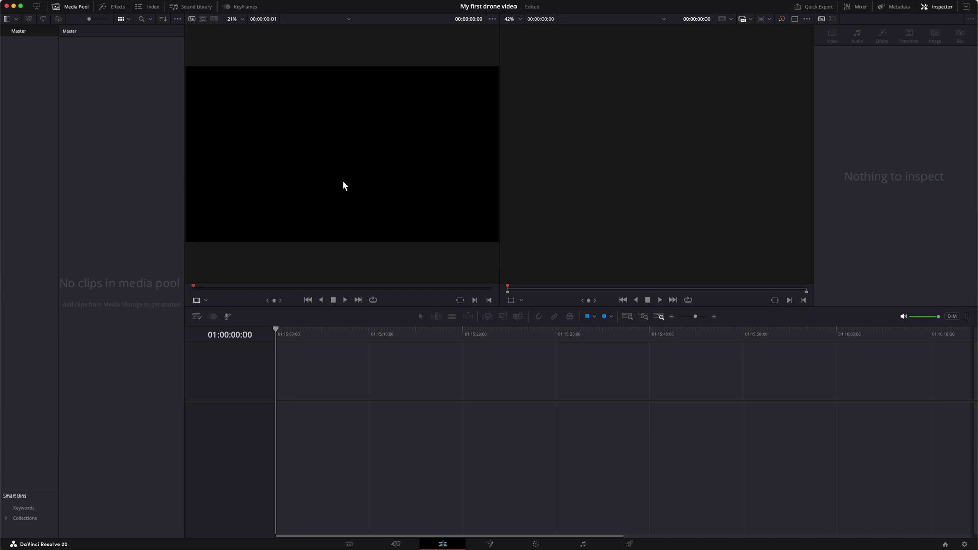
- Switch to single viewer mode and drag the divider up for a taller timeline
{"action": "left_click", "coordinate": [797, 19]}
{"action": "left_click", "coordinate": [798, 19]}
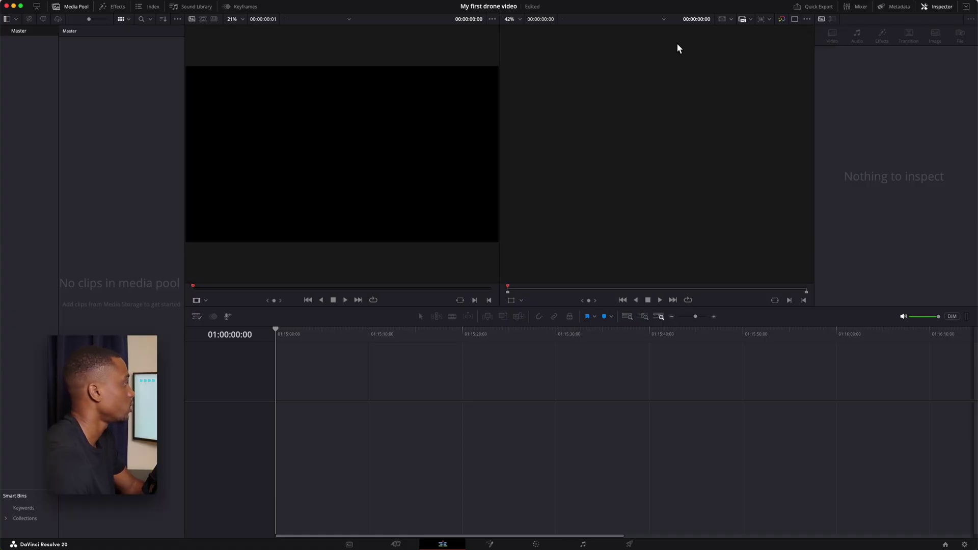
{"action": "left_click", "coordinate": [795, 19]}
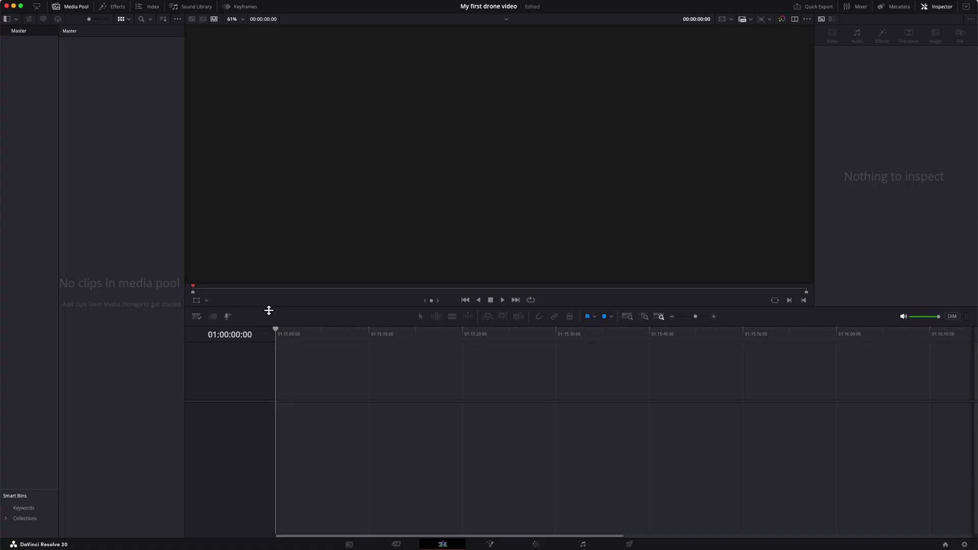
{"action": "left_click_drag", "start_coordinate": [267, 310], "coordinate": [288, 273]}
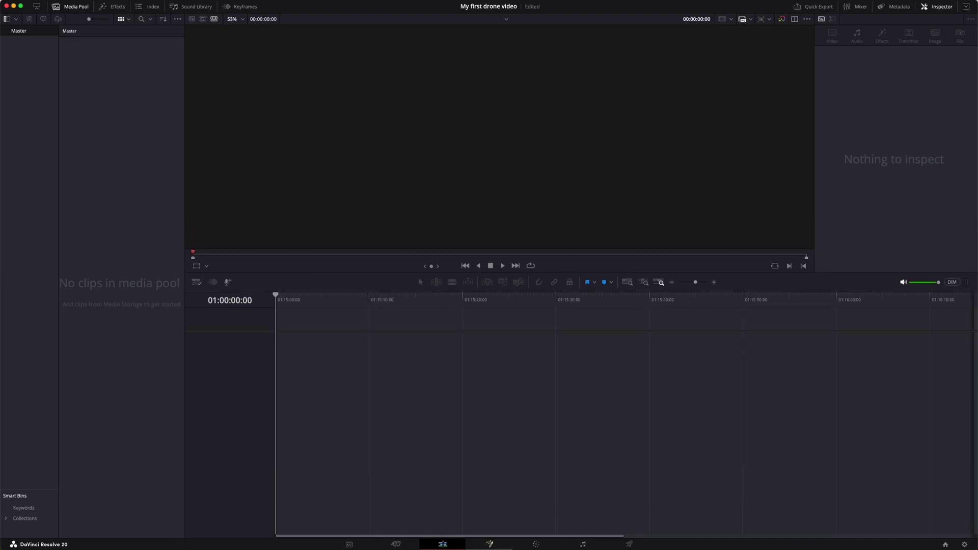
- Tour the Fusion, Color, Fairlight and Deliver pages, then return to the Edit page
{"action": "left_click", "coordinate": [490, 544]}
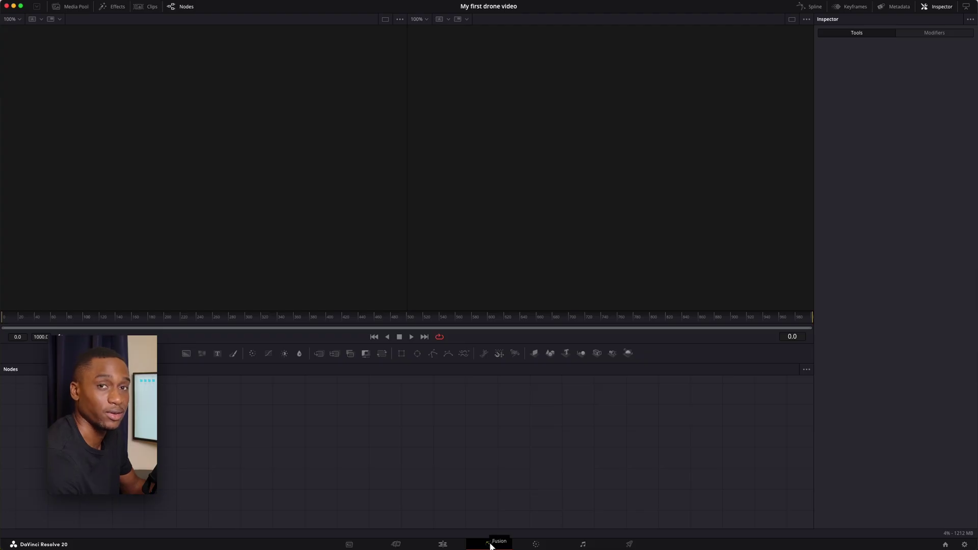
{"action": "left_click", "coordinate": [536, 544]}
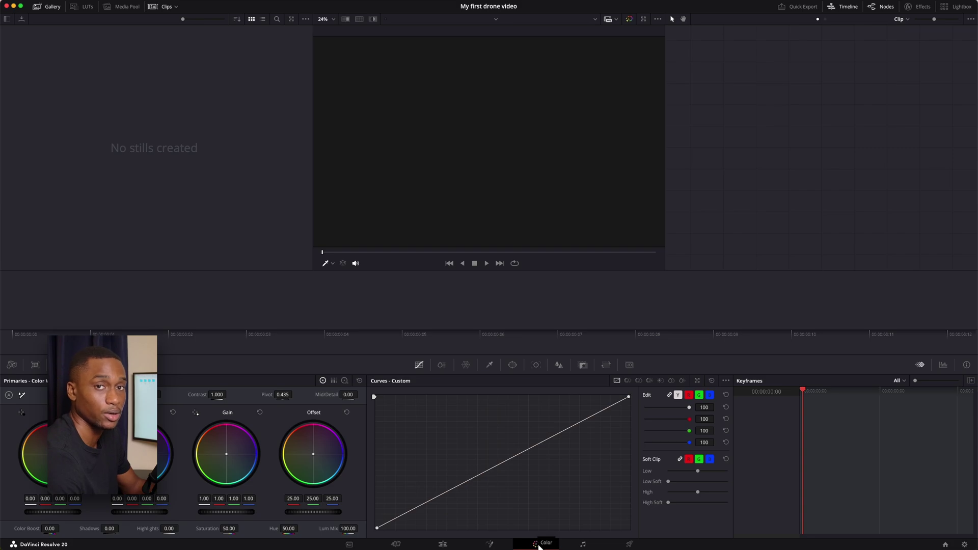
{"action": "left_click", "coordinate": [583, 545]}
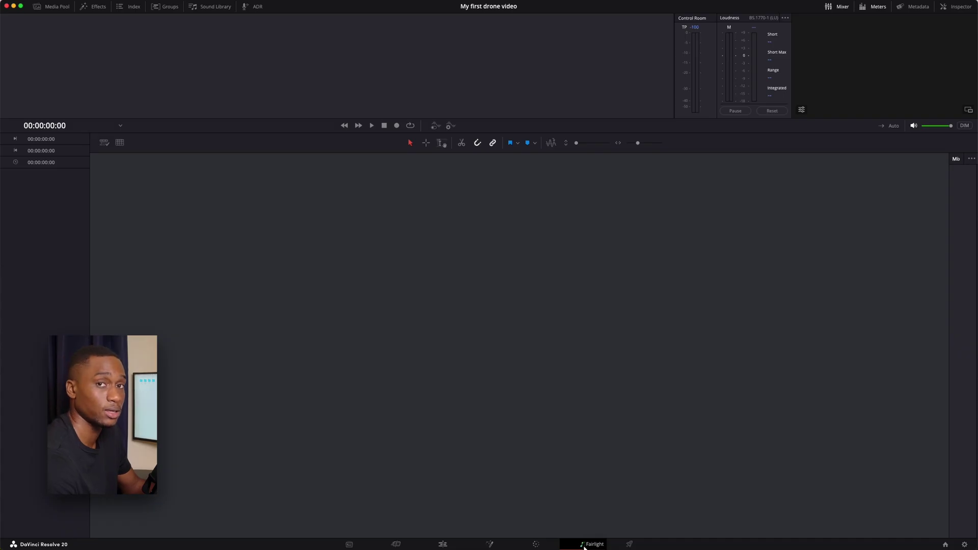
{"action": "left_click", "coordinate": [630, 544]}
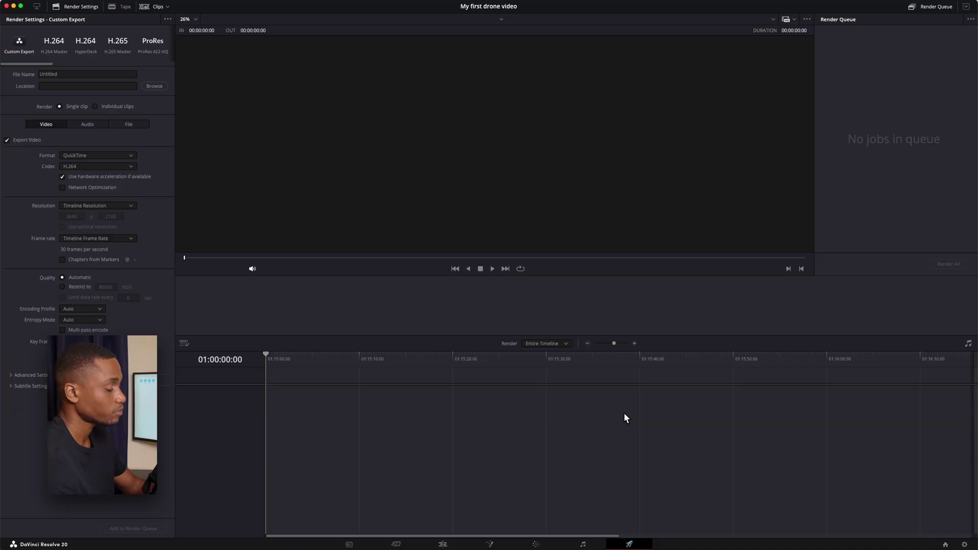
{"action": "left_click", "coordinate": [442, 545]}
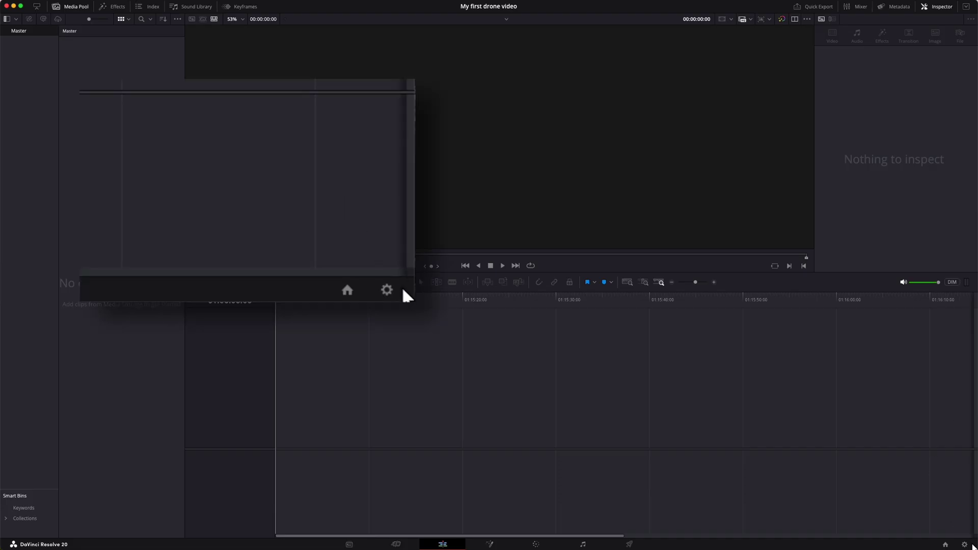
- Open Project Settings from the gear icon at the bottom right
{"action": "left_click", "coordinate": [965, 546]}
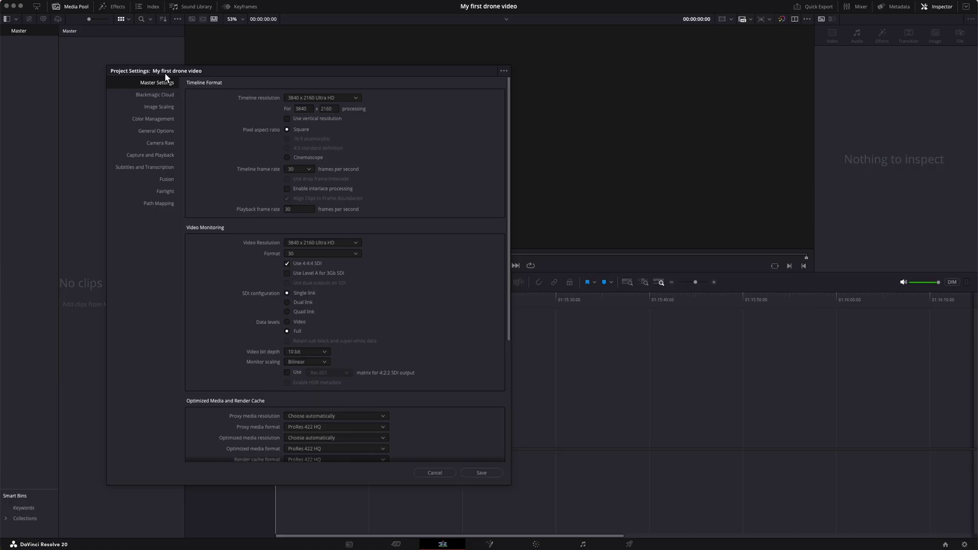
- Show Color Management and keep DaVinci YRGB as the colour science
{"action": "left_click", "coordinate": [155, 118]}
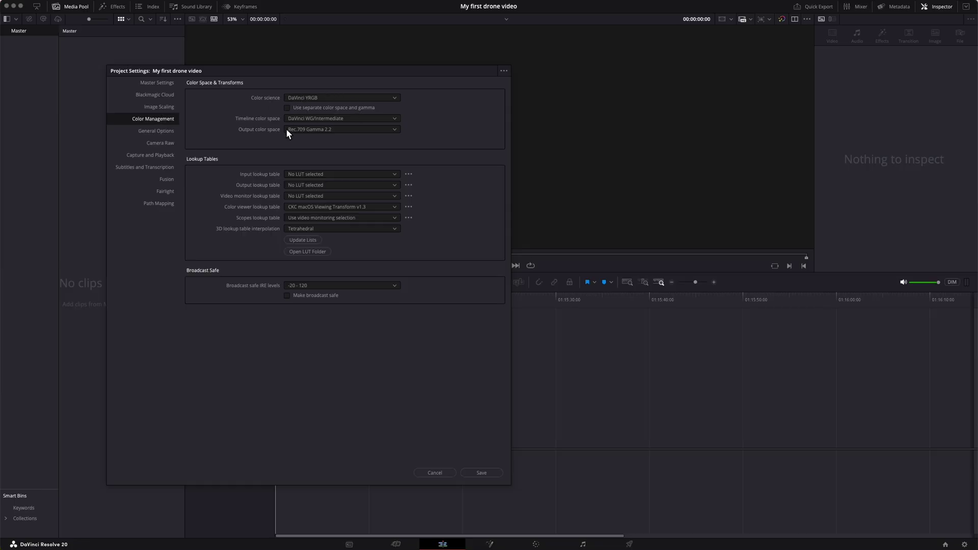
{"action": "left_click", "coordinate": [308, 96]}
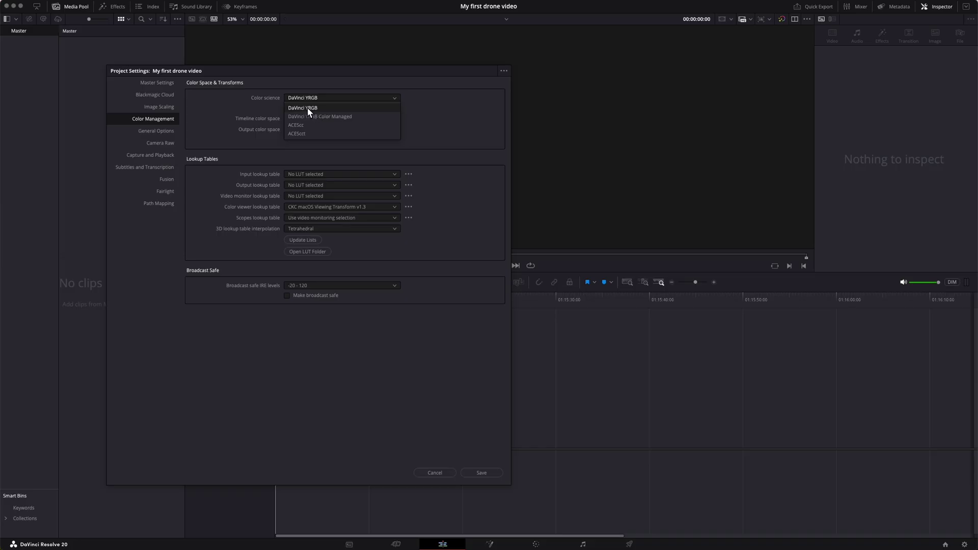
{"action": "left_click", "coordinate": [307, 108]}
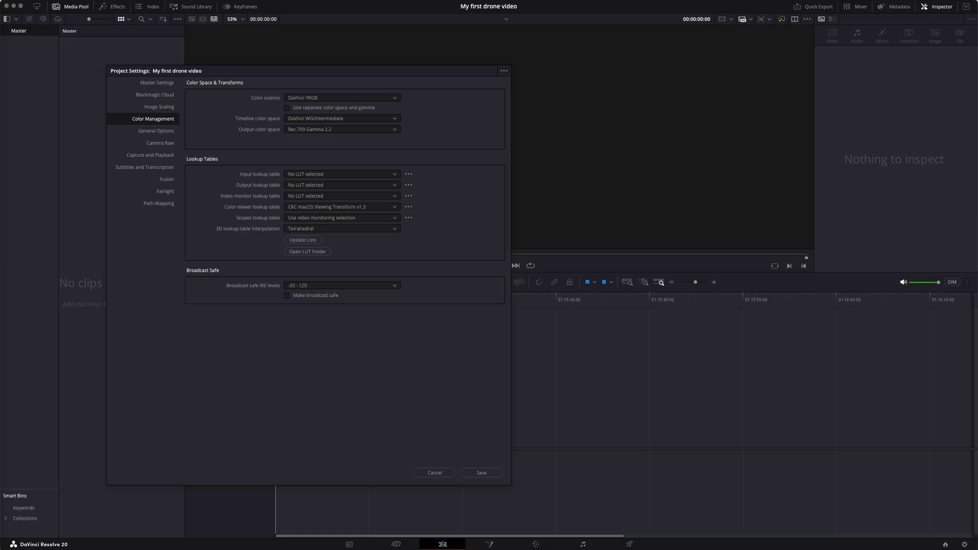
- Copy the DJI D-Cinelike .cube LUT into Resolve's LUT folder and update the LUT lists
{"action": "left_click", "coordinate": [308, 251]}
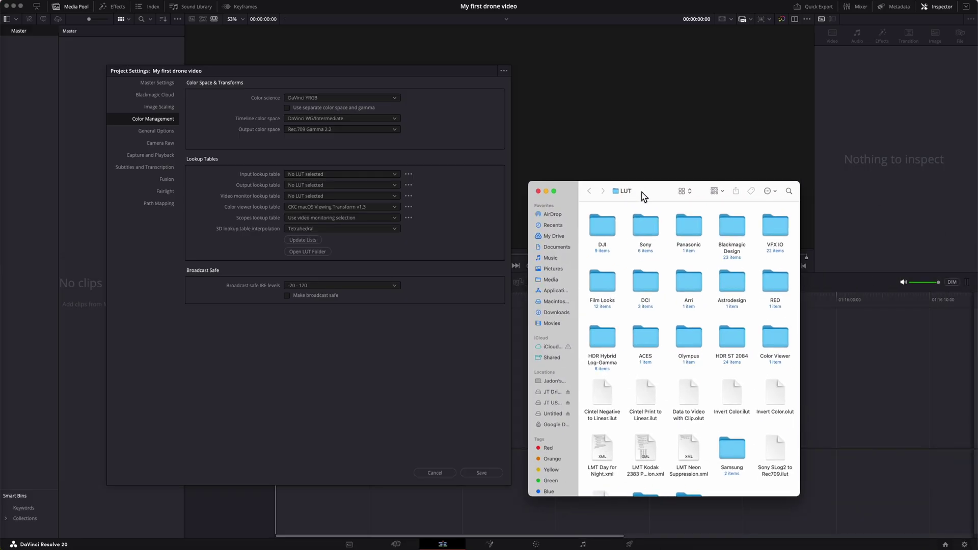
{"action": "left_click_drag", "start_coordinate": [643, 195], "coordinate": [417, 80]}
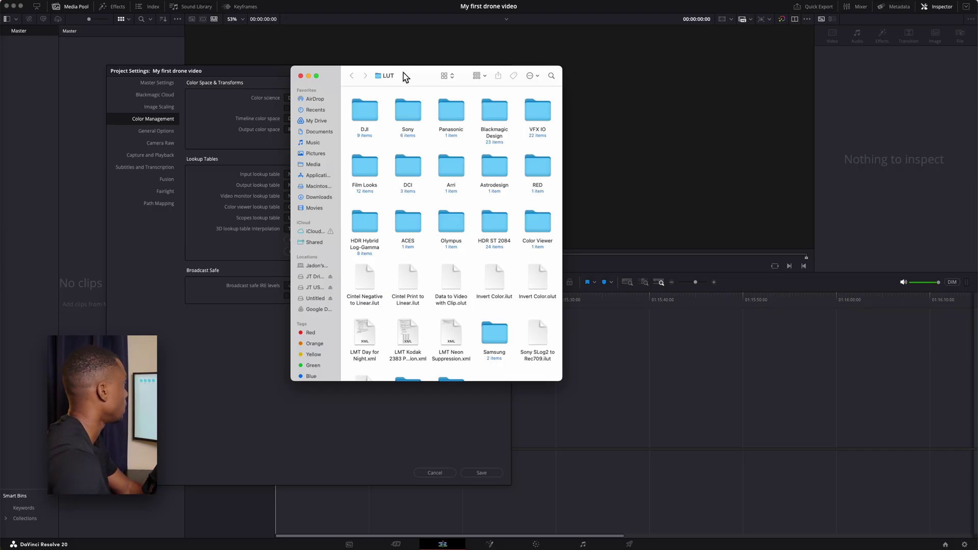
{"action": "left_click_drag", "start_coordinate": [406, 76], "coordinate": [291, 44]}
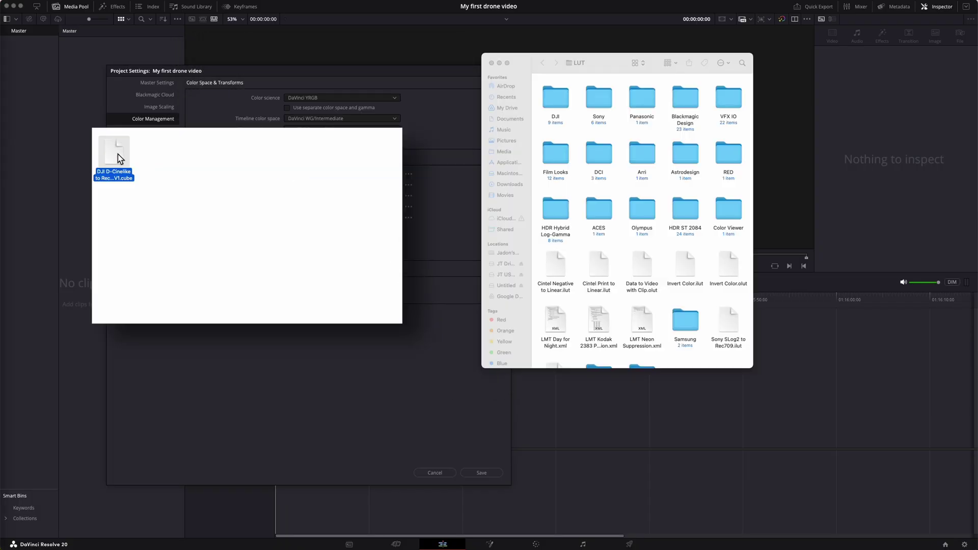
{"action": "left_click_drag", "start_coordinate": [118, 159], "coordinate": [560, 99]}
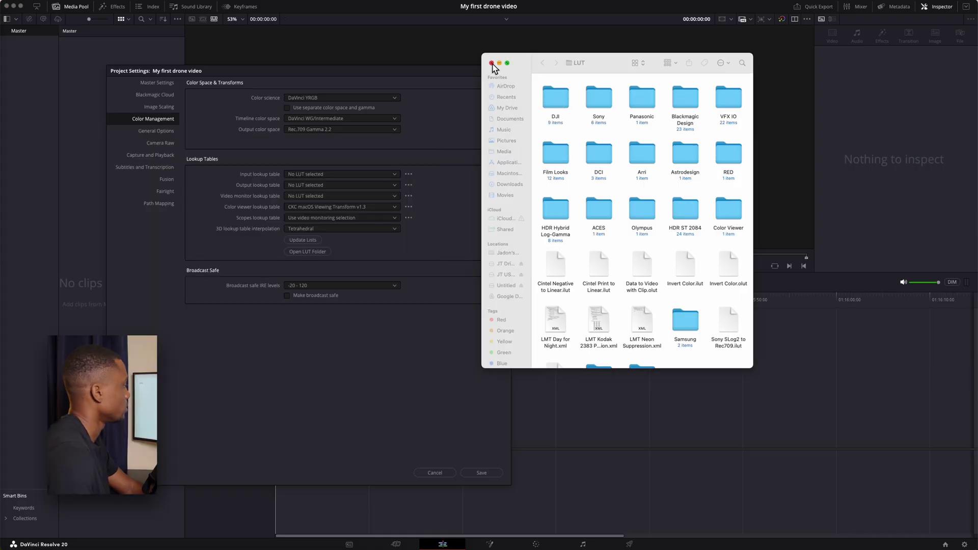
{"action": "left_click", "coordinate": [492, 62]}
{"action": "left_click", "coordinate": [314, 239]}
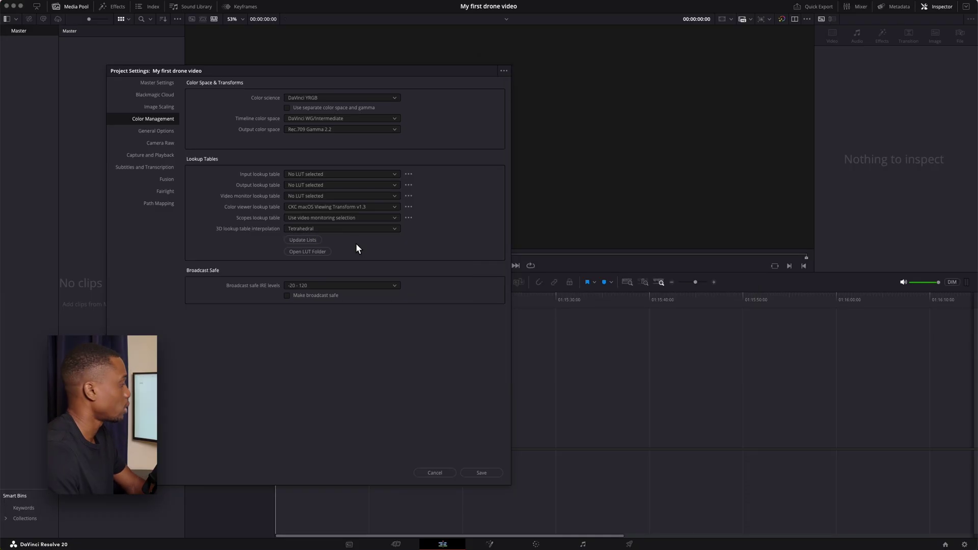
- Save settings, then drag all six DRONE FOOTAGE clips to the timeline, accepting the frame-rate prompt
{"action": "left_click", "coordinate": [485, 472]}
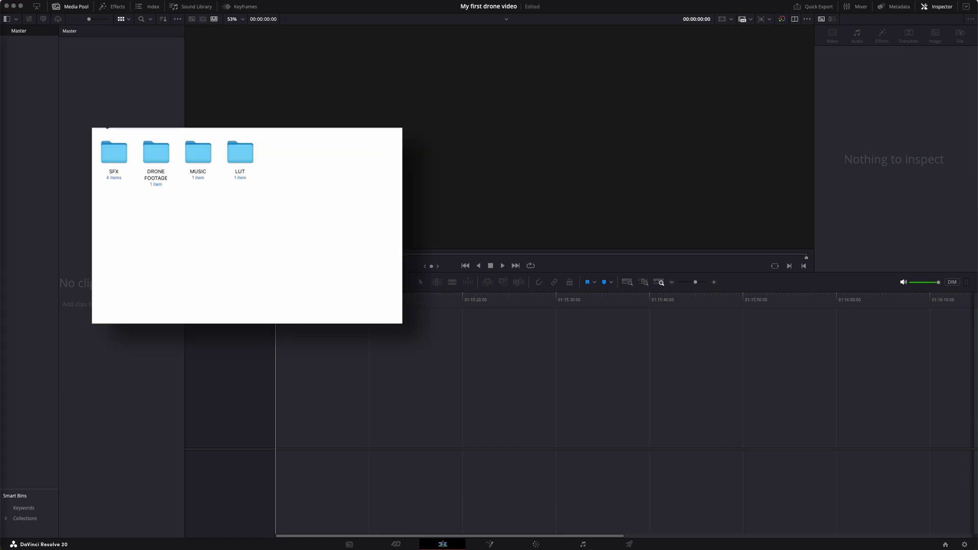
{"action": "double_click", "coordinate": [155, 151]}
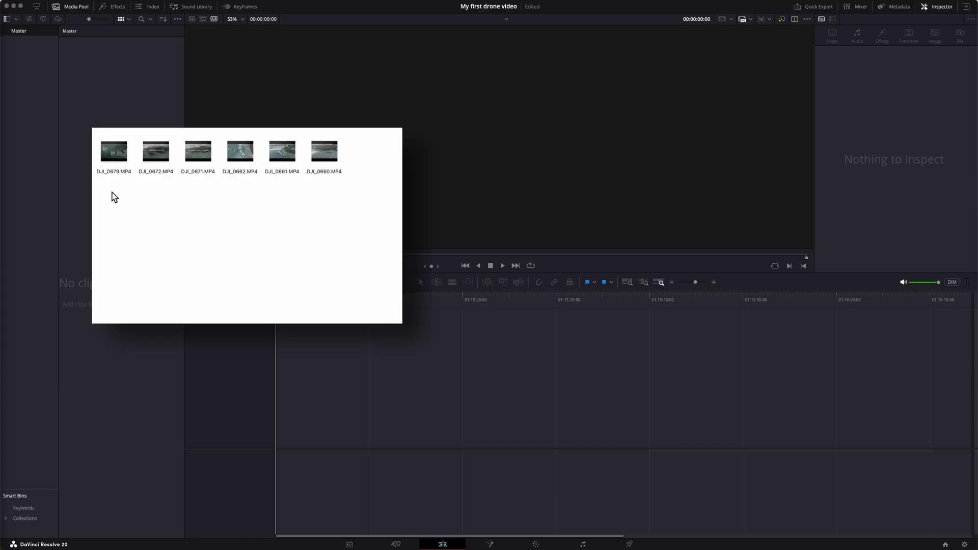
{"action": "left_click_drag", "start_coordinate": [110, 190], "coordinate": [279, 416]}
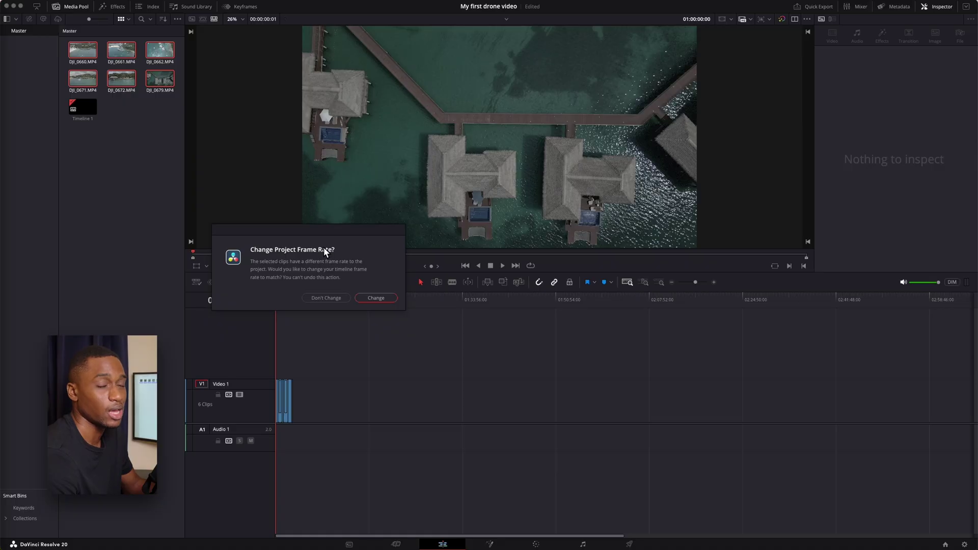
{"action": "left_click", "coordinate": [326, 298]}
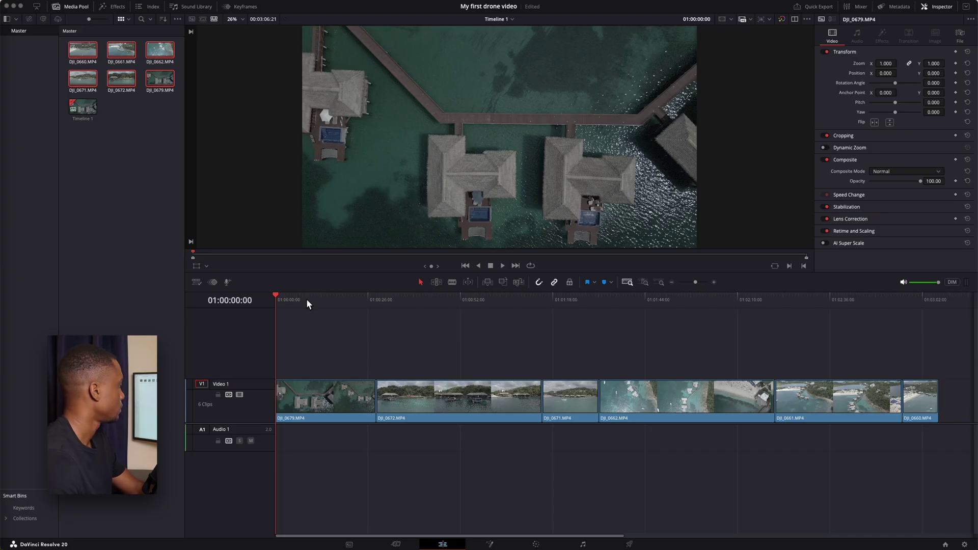
{"action": "key", "text": "space"}
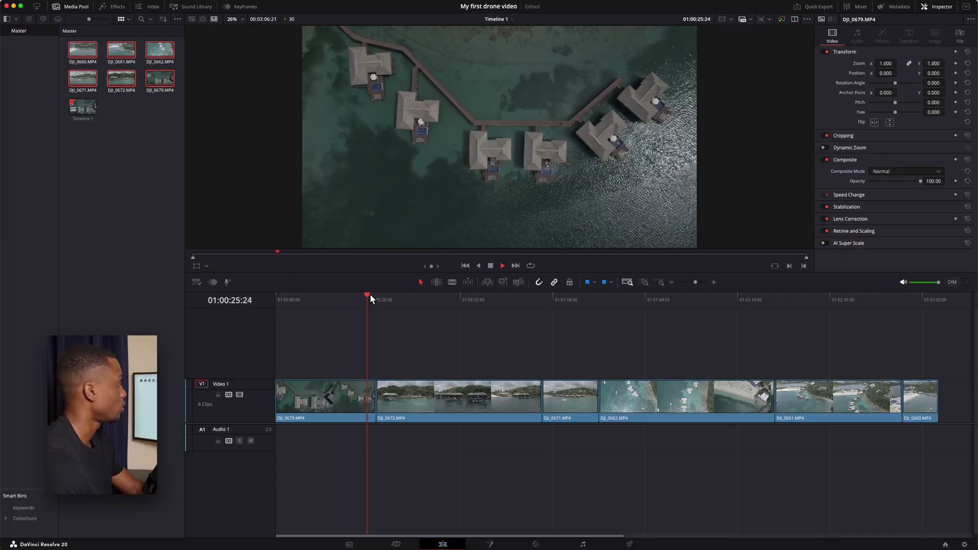
{"action": "left_click_drag", "start_coordinate": [370, 295], "coordinate": [286, 297]}
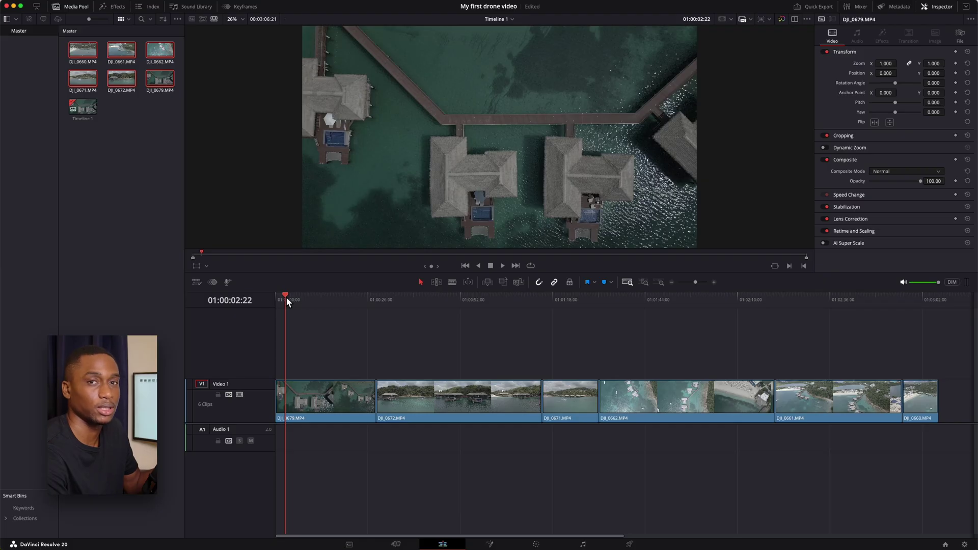
{"action": "left_click_drag", "start_coordinate": [286, 297], "coordinate": [848, 324]}
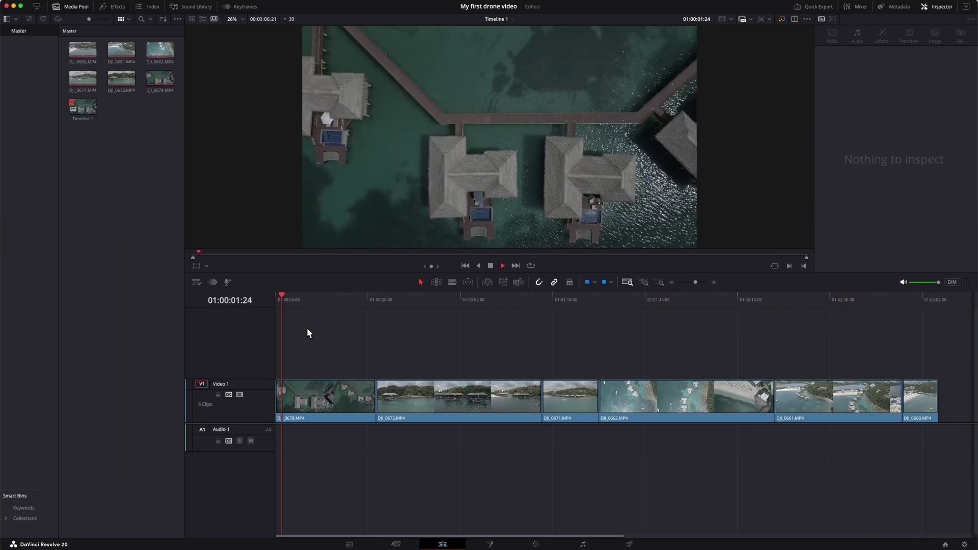
{"action": "key", "text": "space"}
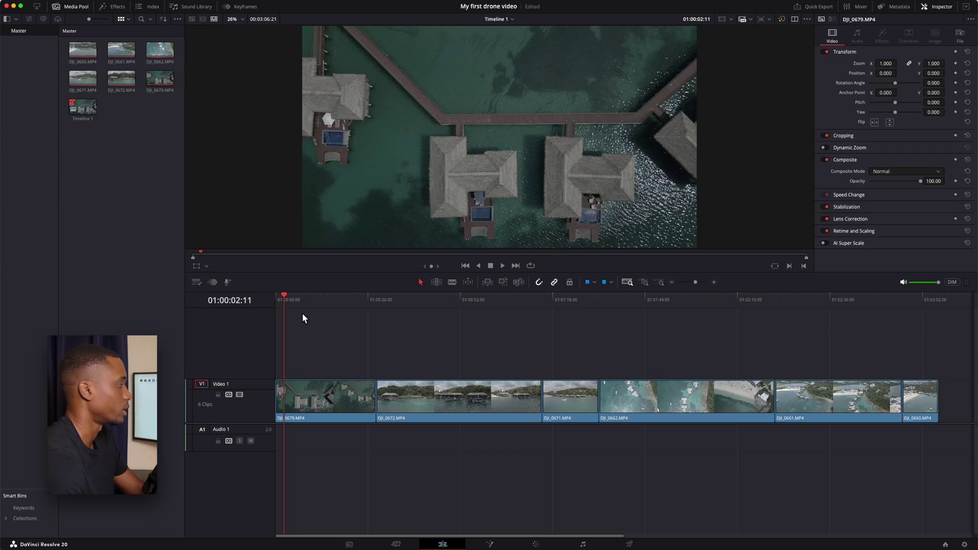
- Preview DJI_0661, lift it onto a new Video 2 track and slide it earlier
{"action": "left_click", "coordinate": [779, 296]}
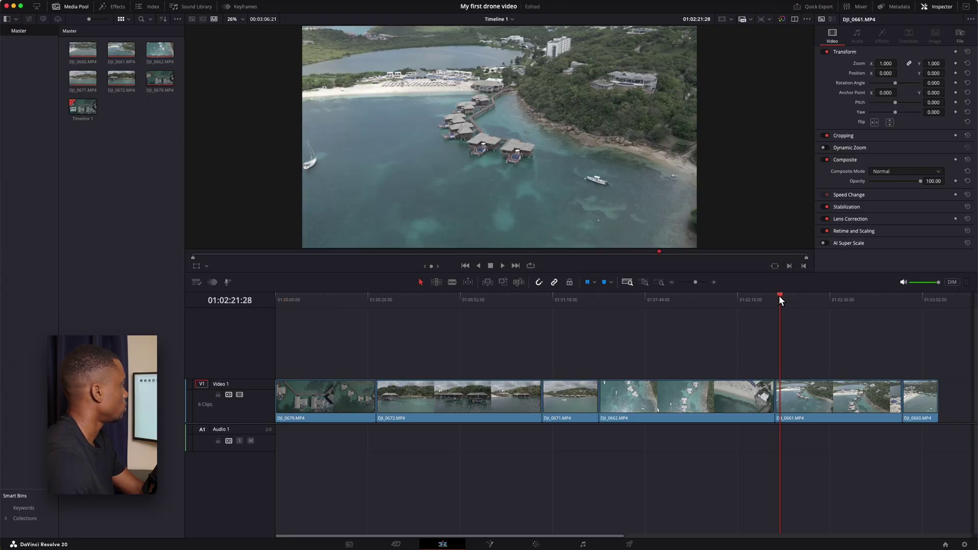
{"action": "mouse_move", "coordinate": [777, 294]}
{"action": "left_mouse_down"}
{"action": "mouse_move", "coordinate": [846, 284]}
{"action": "mouse_move", "coordinate": [794, 297]}
{"action": "left_mouse_up"}
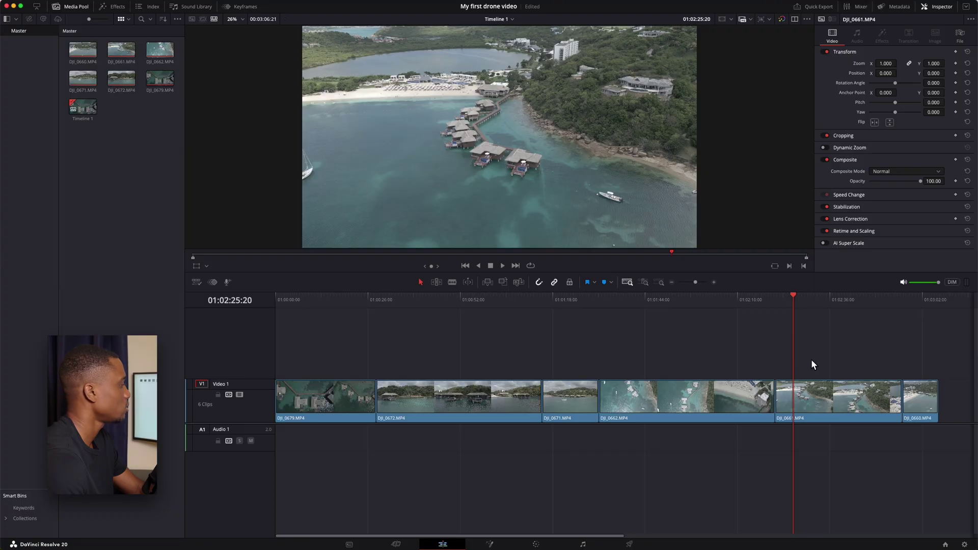
{"action": "mouse_move", "coordinate": [824, 397]}
{"action": "left_mouse_down"}
{"action": "mouse_move", "coordinate": [809, 353]}
{"action": "mouse_move", "coordinate": [846, 369]}
{"action": "mouse_move", "coordinate": [827, 363]}
{"action": "mouse_move", "coordinate": [818, 365]}
{"action": "mouse_move", "coordinate": [824, 377]}
{"action": "mouse_move", "coordinate": [821, 350]}
{"action": "left_mouse_up"}
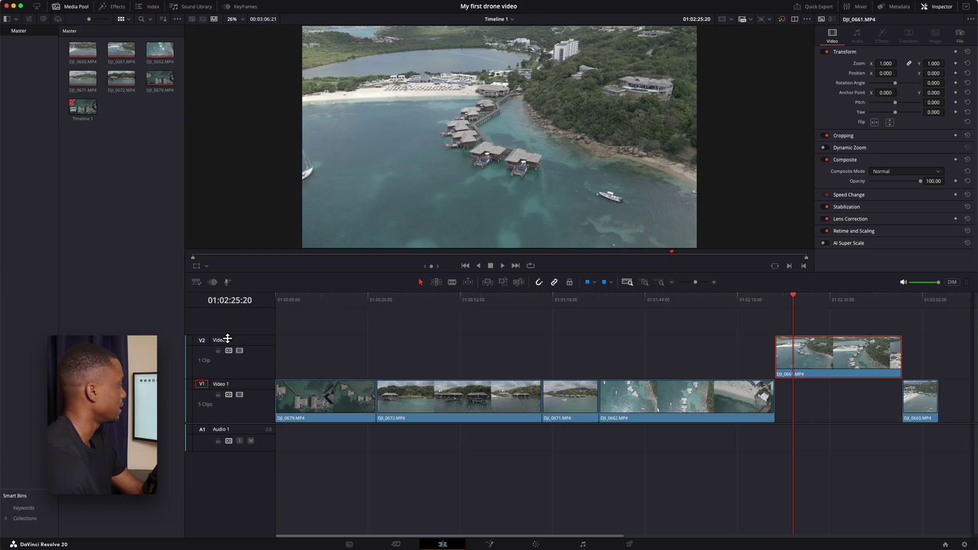
{"action": "left_click_drag", "start_coordinate": [803, 340], "coordinate": [649, 345]}
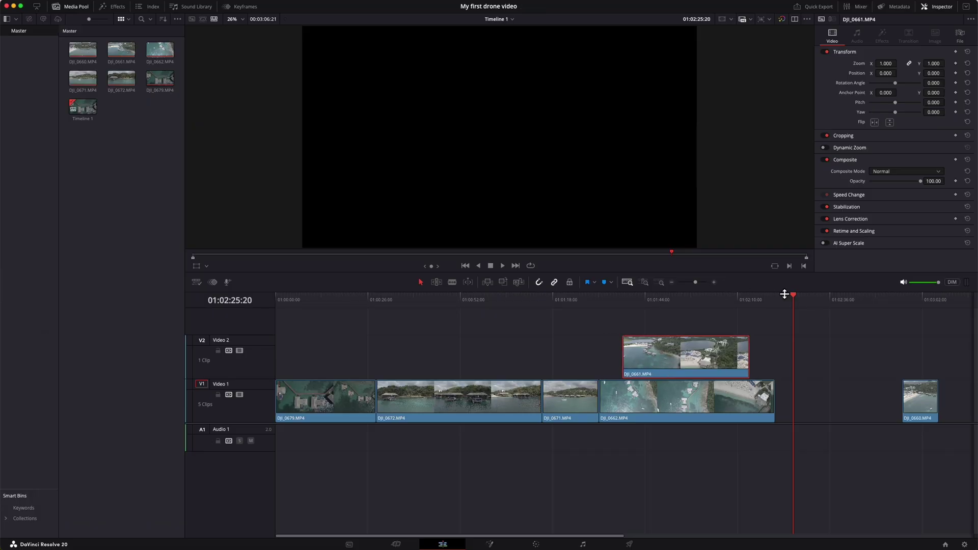
- Scrub and play through the timeline to review the clip order
{"action": "left_click_drag", "start_coordinate": [796, 294], "coordinate": [601, 316]}
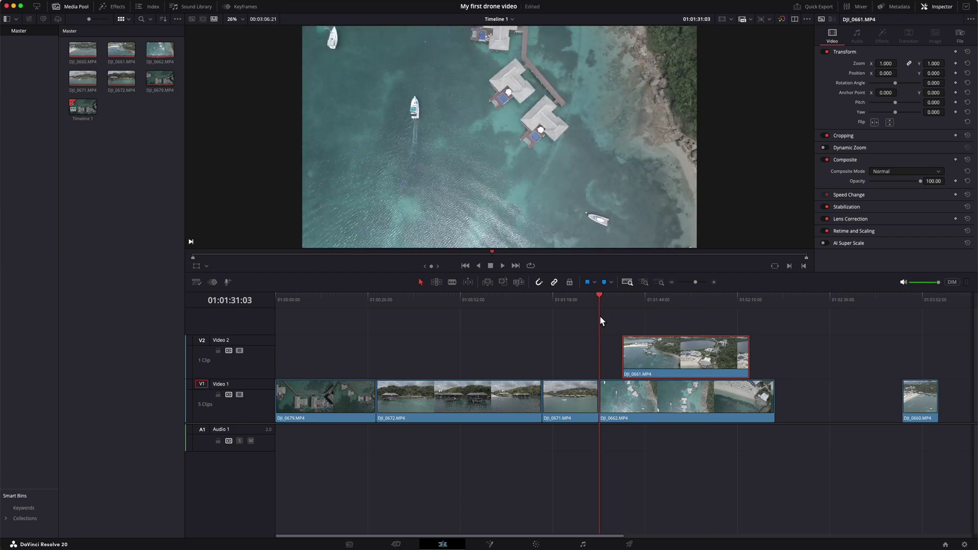
{"action": "key", "text": "space"}
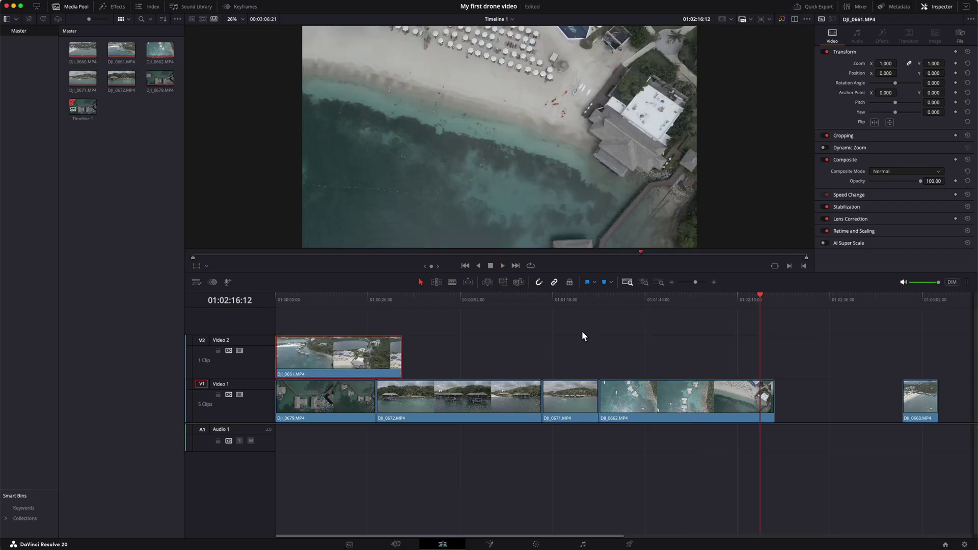
{"action": "left_click_drag", "start_coordinate": [287, 296], "coordinate": [308, 292]}
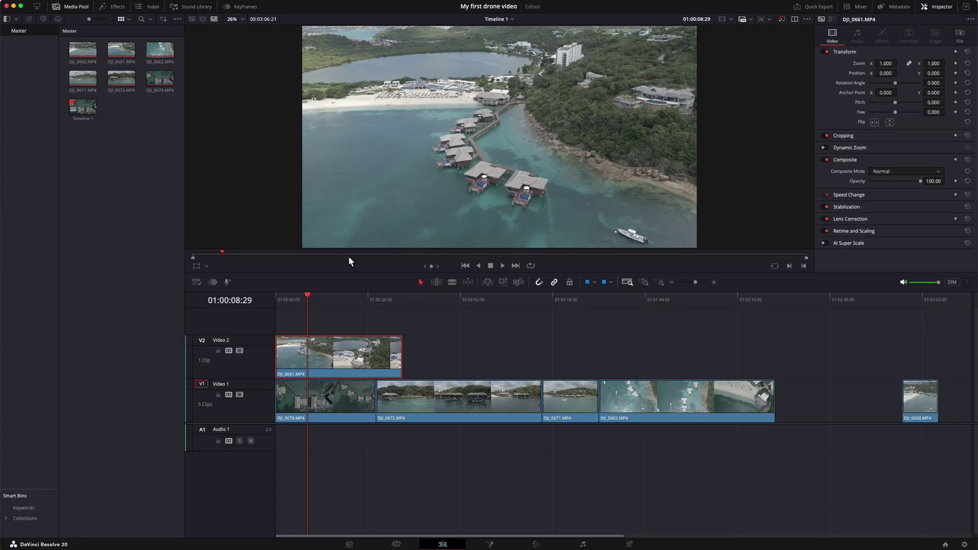
{"action": "left_click_drag", "start_coordinate": [408, 296], "coordinate": [579, 295]}
- Place DJI_0671, DJI_0672 and DJI_0679 on Video 2 after DJI_0661, then scrub from the start
{"action": "left_click_drag", "start_coordinate": [559, 400], "coordinate": [420, 357]}
{"action": "left_click_drag", "start_coordinate": [441, 400], "coordinate": [524, 341]}
{"action": "left_click_drag", "start_coordinate": [494, 296], "coordinate": [576, 297]}
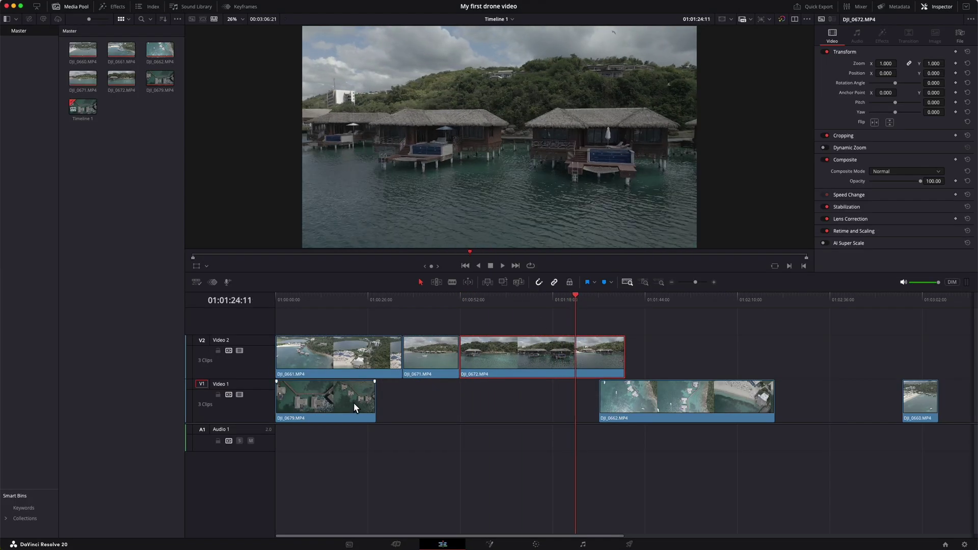
{"action": "left_click_drag", "start_coordinate": [354, 402], "coordinate": [696, 341]}
{"action": "left_click_drag", "start_coordinate": [280, 295], "coordinate": [914, 300]}
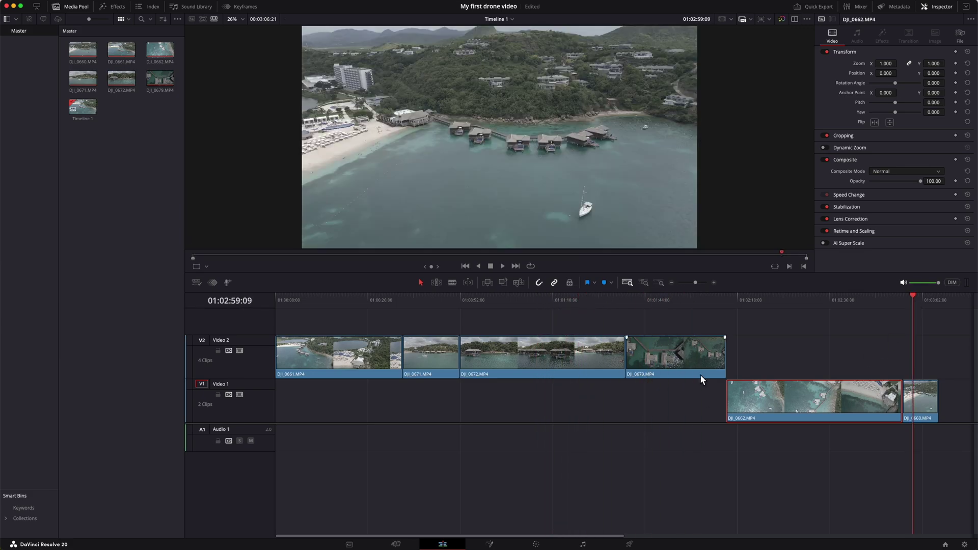
- Move the four Video 2 clips down onto Video 1 and scrub through the six-clip sequence
{"action": "left_click_drag", "start_coordinate": [734, 326], "coordinate": [321, 370]}
{"action": "left_click_drag", "start_coordinate": [683, 354], "coordinate": [345, 367]}
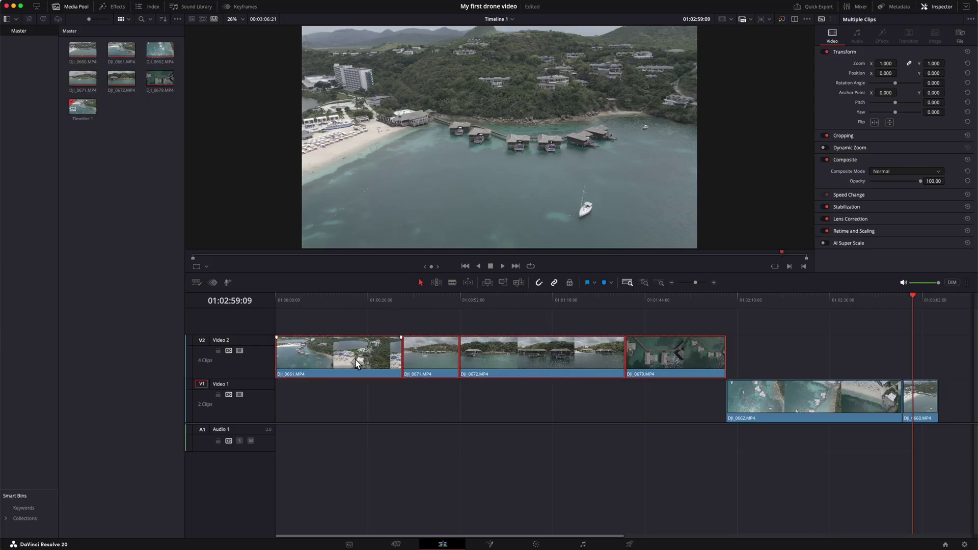
{"action": "left_click_drag", "start_coordinate": [354, 371], "coordinate": [353, 385]}
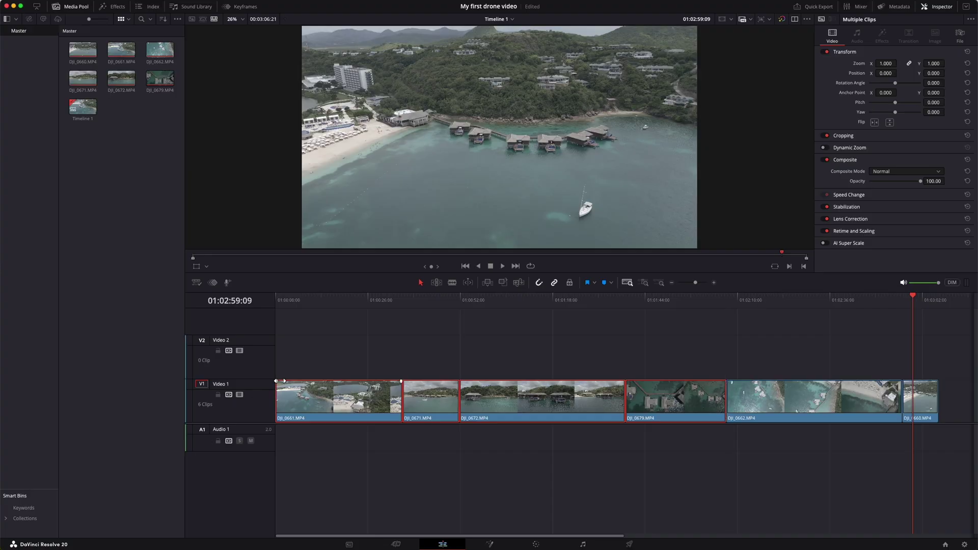
{"action": "left_click", "coordinate": [632, 323]}
{"action": "left_click_drag", "start_coordinate": [291, 297], "coordinate": [940, 296]}
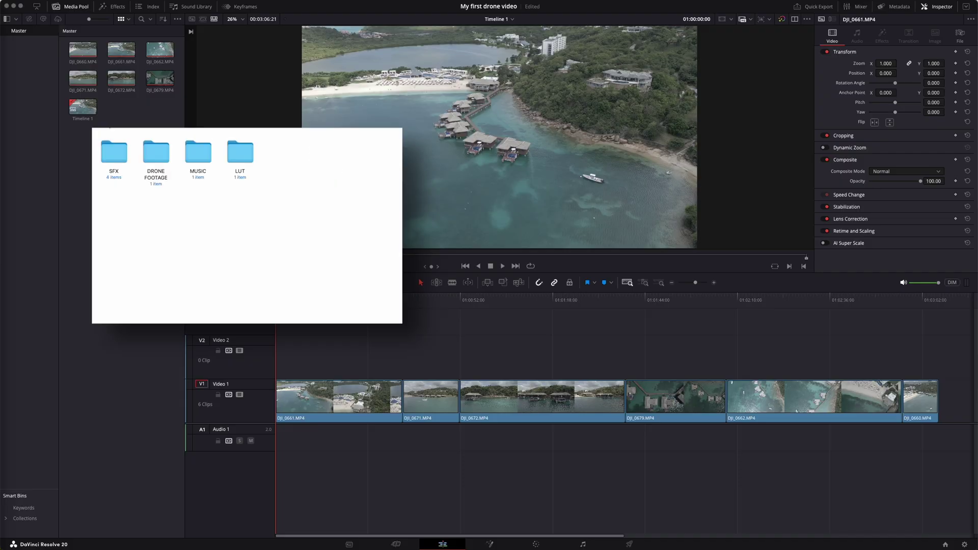
- Drop Super cool song.wav from the MUSIC folder onto Audio 1 at the timeline start
{"action": "double_click", "coordinate": [198, 155]}
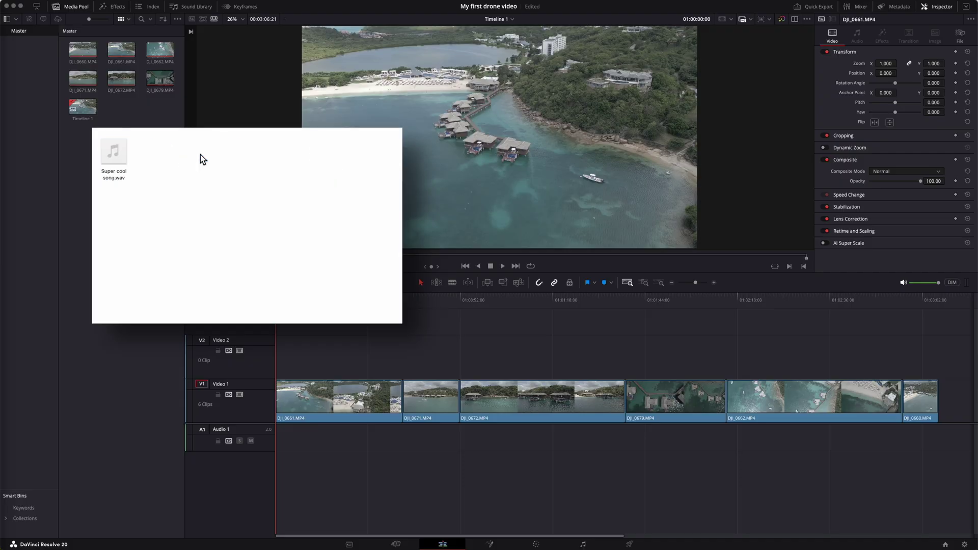
{"action": "left_click_drag", "start_coordinate": [120, 165], "coordinate": [279, 412]}
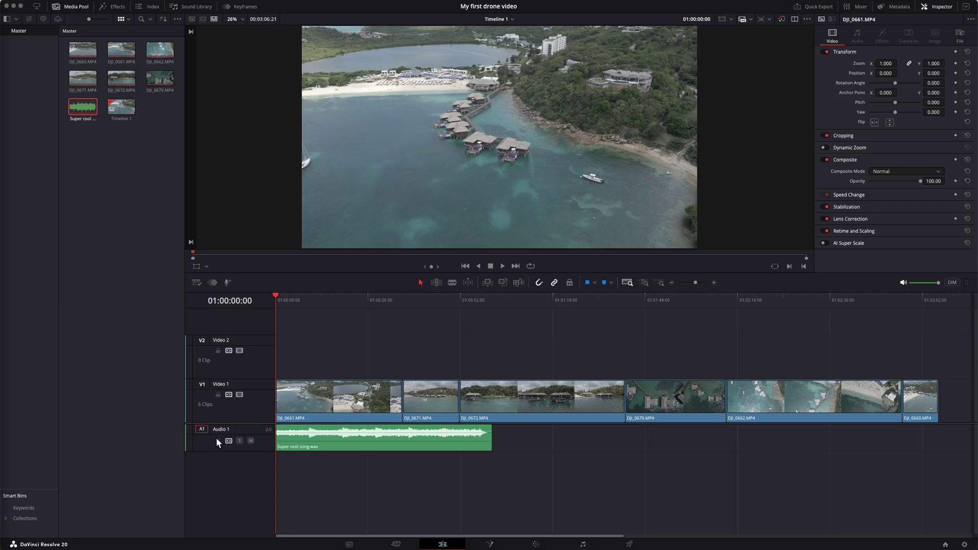
- Select Super cool song.wav and play the edit with the music, then stop playback
{"action": "left_click", "coordinate": [328, 437]}
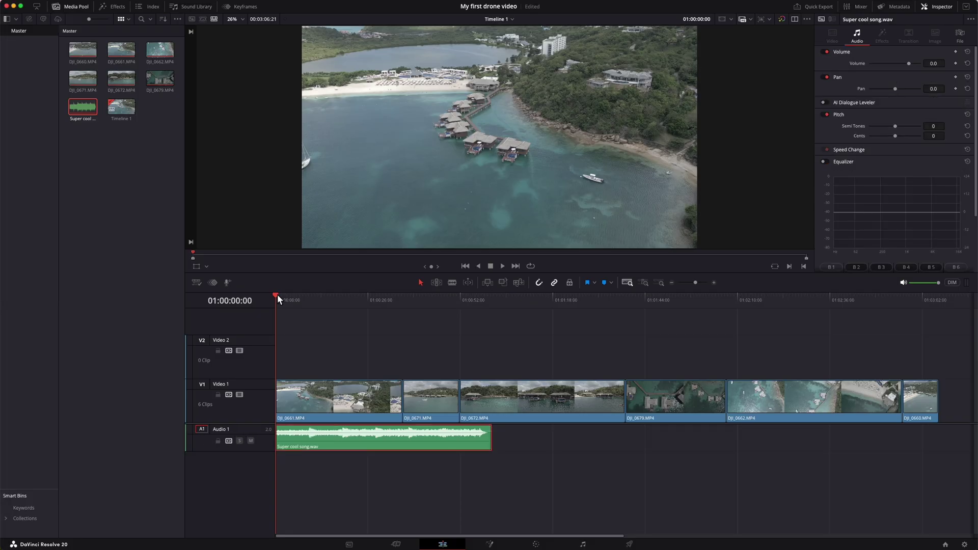
{"action": "key", "text": "space"}
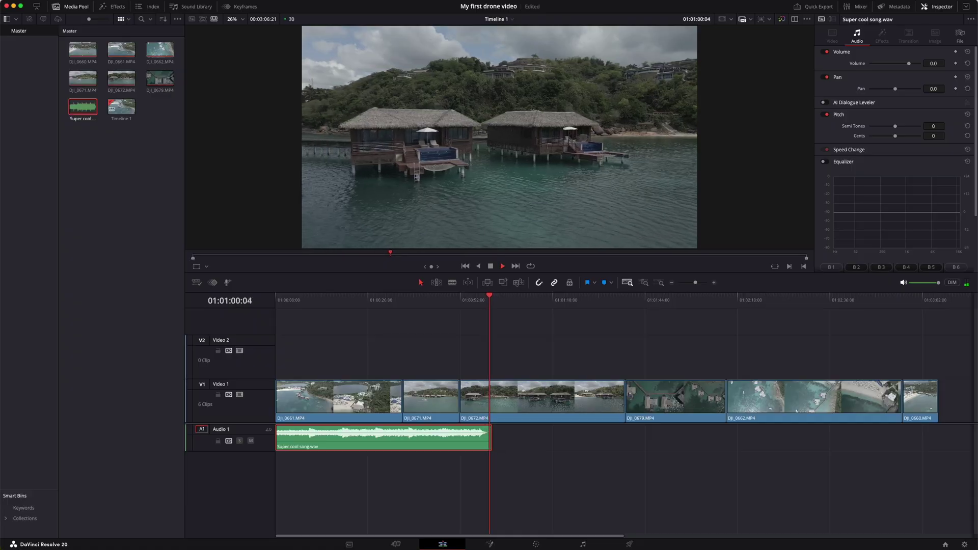
{"action": "key", "text": "space"}
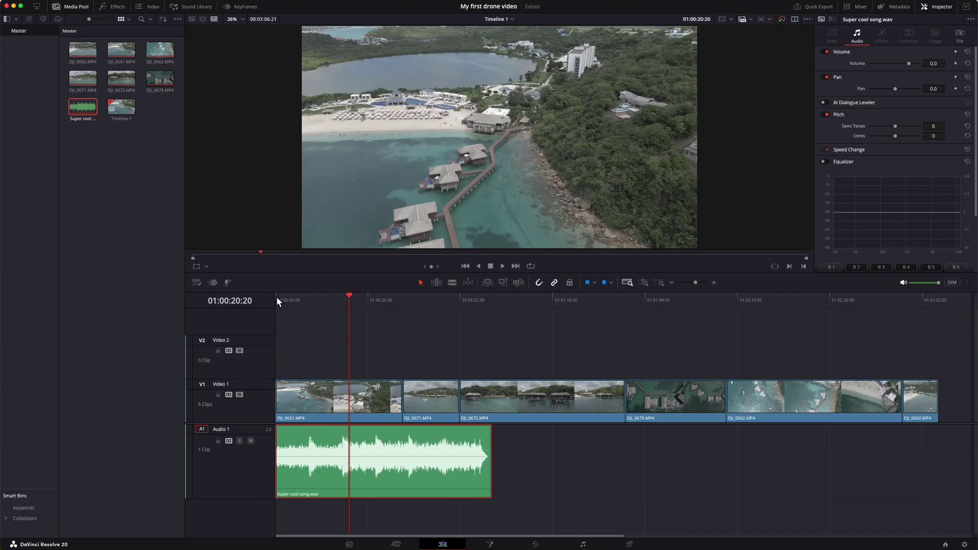
- Put the playhead at the song's end, 01:00:46:04, check it by playback, and select DJI_0671
{"action": "left_click", "coordinate": [440, 299]}
{"action": "left_click_drag", "start_coordinate": [439, 298], "coordinate": [440, 299]}
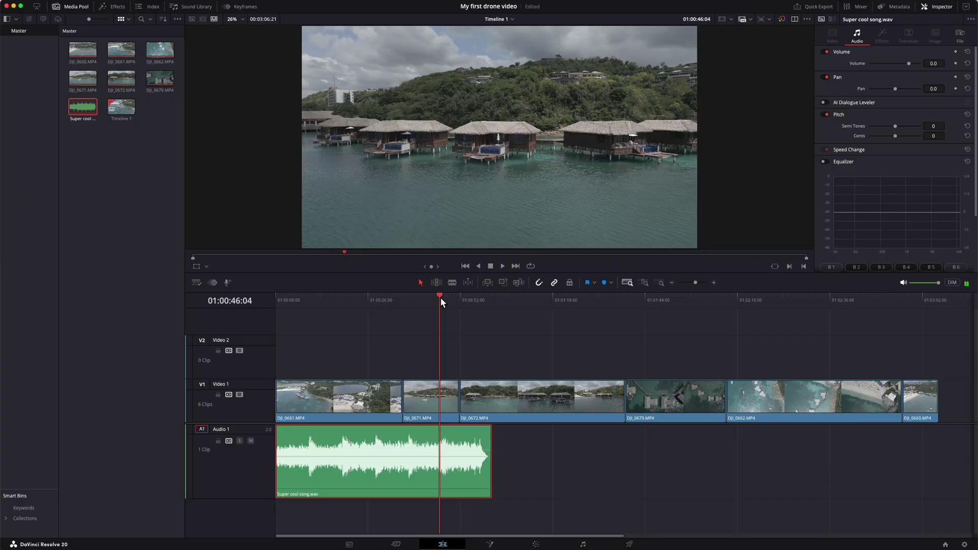
{"action": "key", "text": "space"}
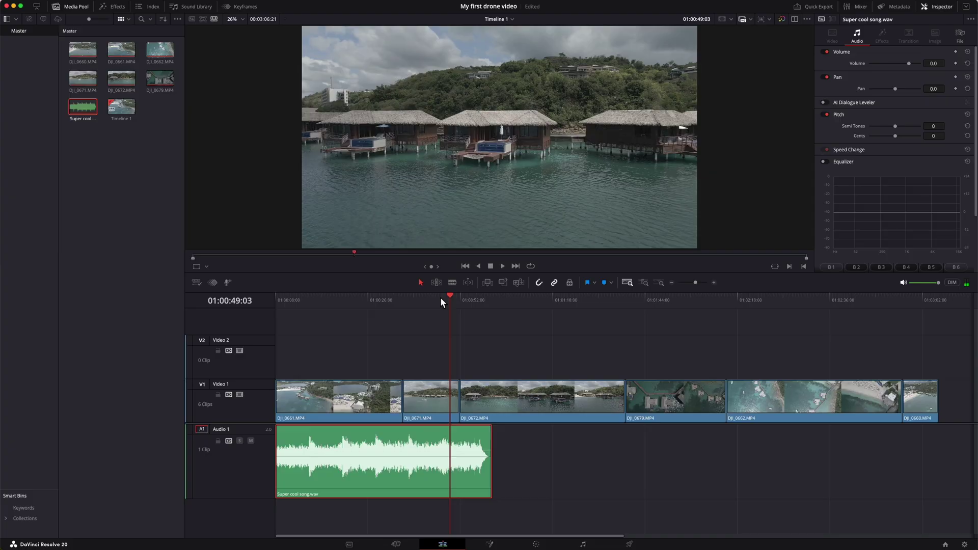
{"action": "left_click", "coordinate": [441, 299]}
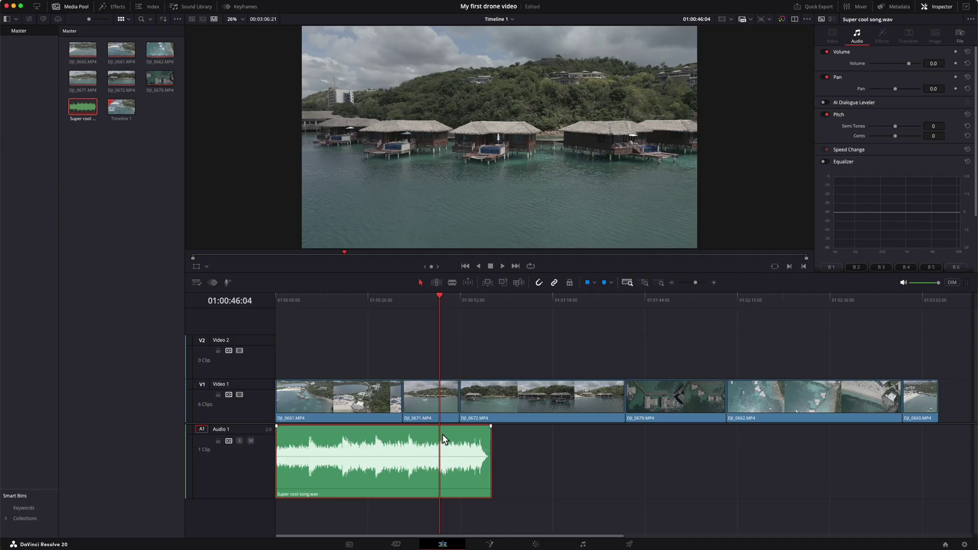
{"action": "left_click", "coordinate": [418, 395]}
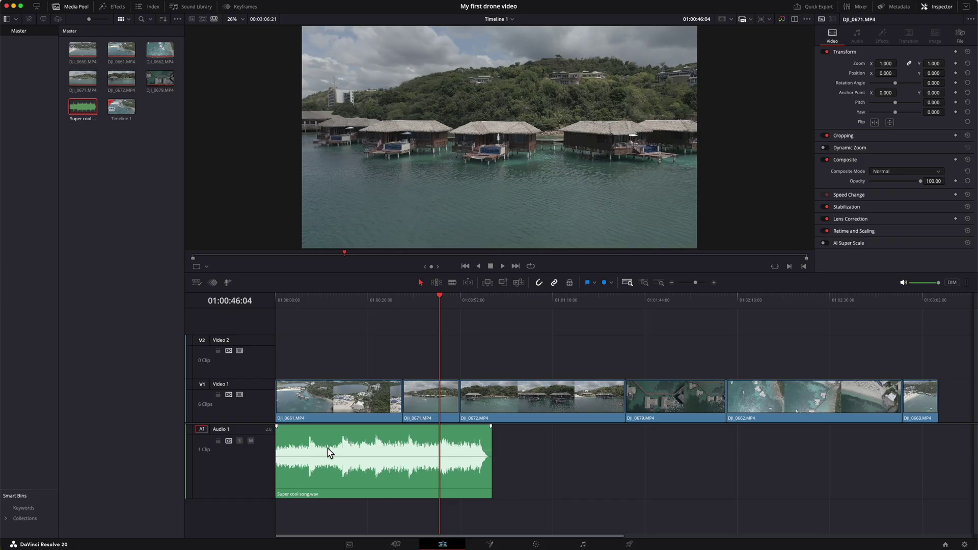
- Zoom and scroll the timeline to frame the song's end inside DJI_0672.MP4
{"action": "left_click", "coordinate": [644, 282]}
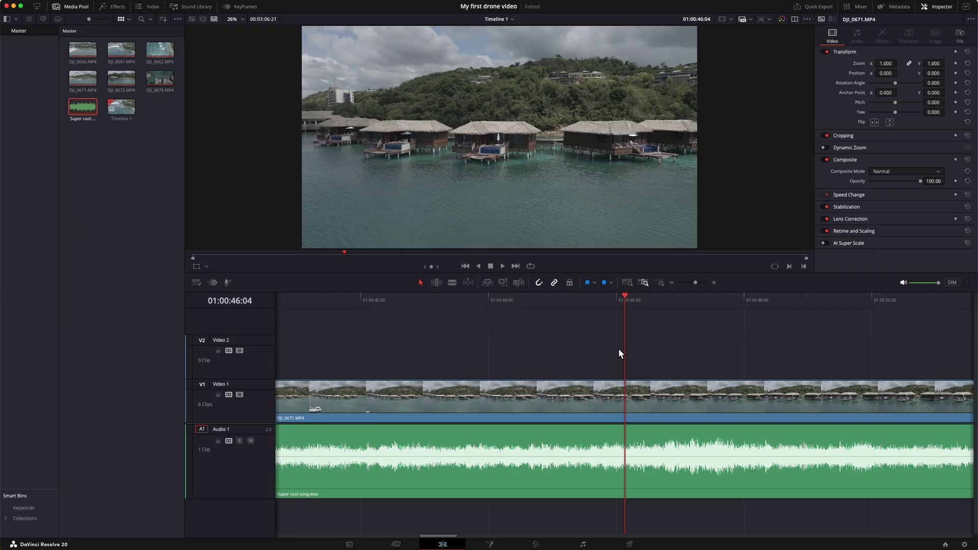
{"action": "scroll", "coordinate": [572, 407], "scroll_direction": "left", "scroll_amount": 10}
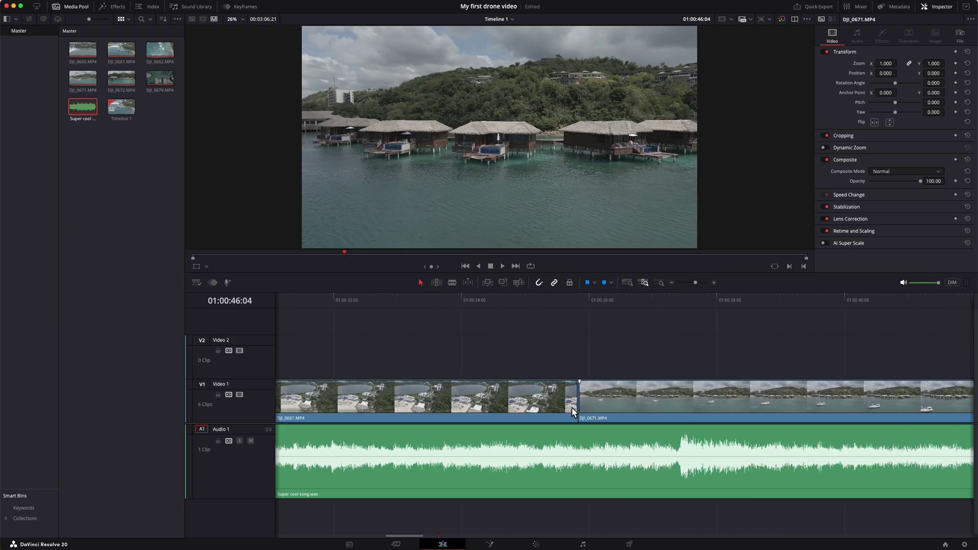
{"action": "scroll", "coordinate": [572, 408], "scroll_direction": "left", "scroll_amount": 5}
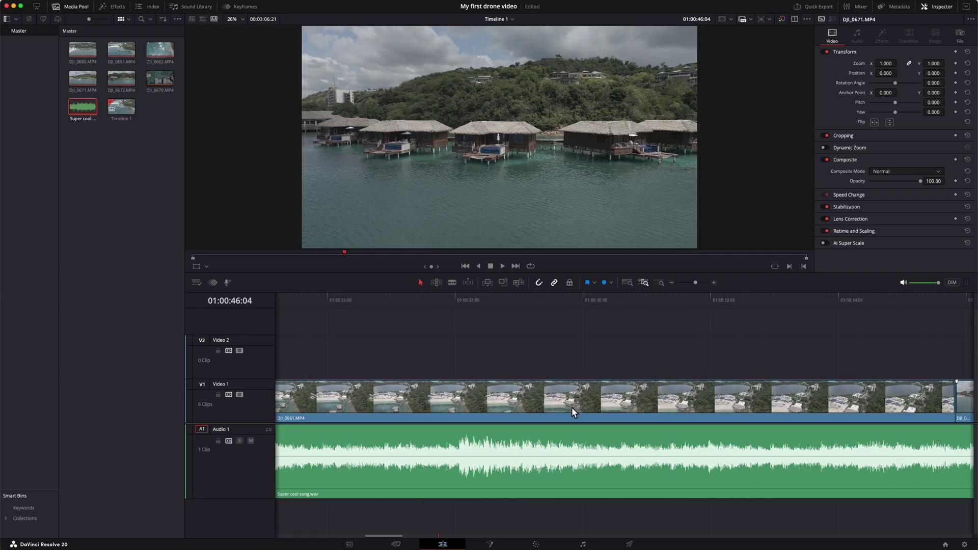
{"action": "scroll", "coordinate": [572, 408], "scroll_direction": "right", "scroll_amount": 20}
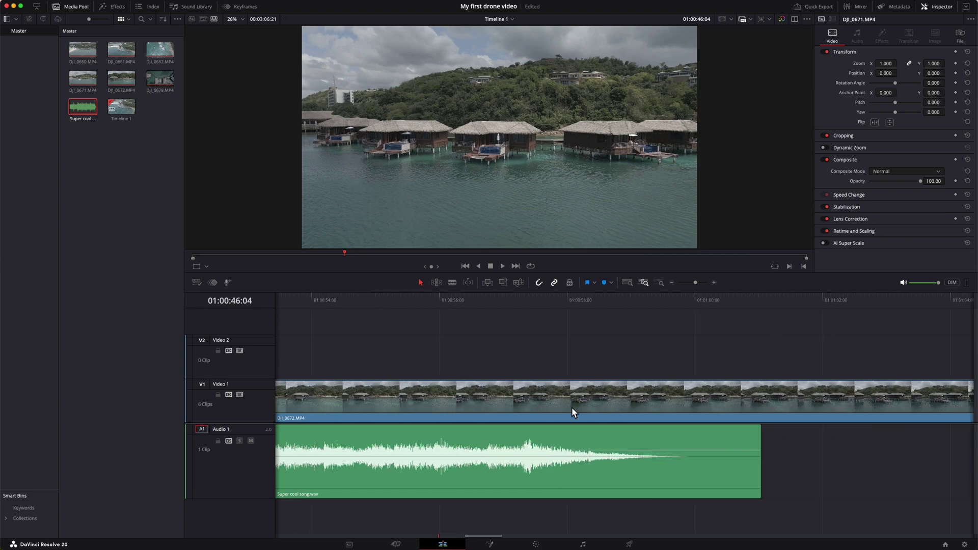
{"action": "scroll", "coordinate": [572, 408], "scroll_direction": "left", "scroll_amount": 12}
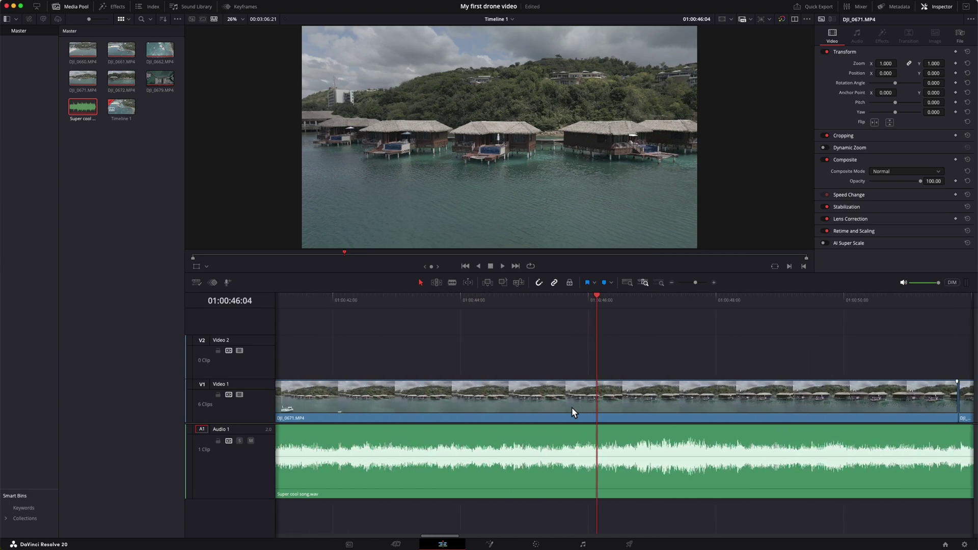
{"action": "scroll", "coordinate": [572, 408], "scroll_direction": "left", "scroll_amount": 1}
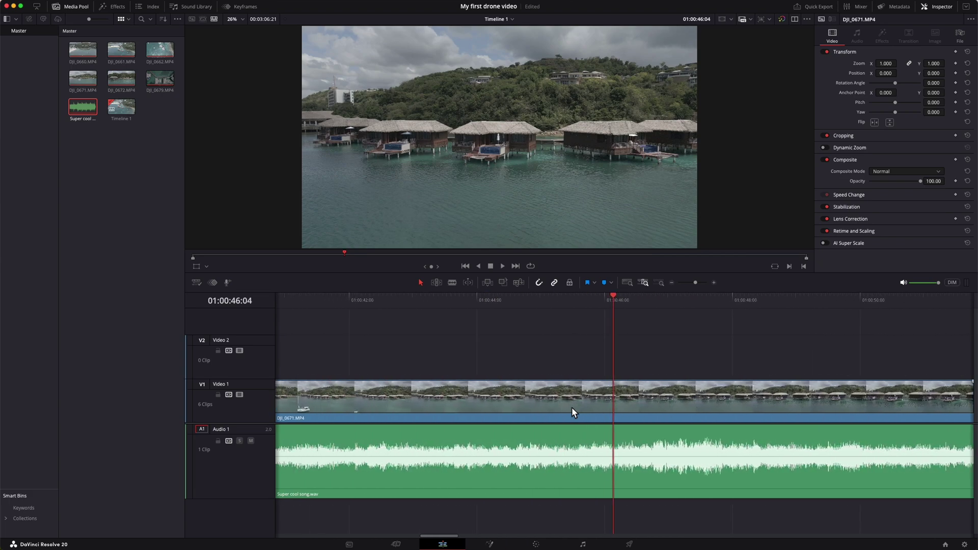
{"action": "left_click", "coordinate": [674, 283]}
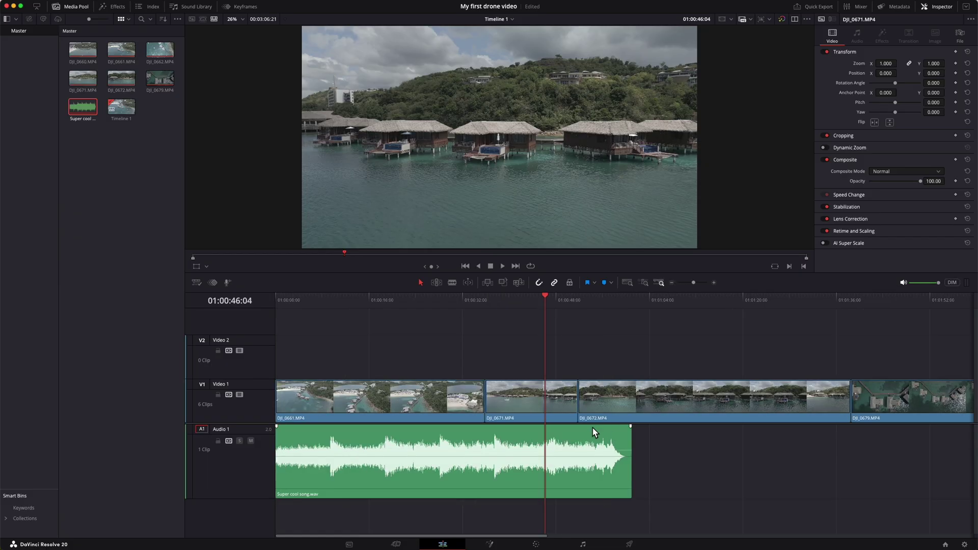
{"action": "left_click", "coordinate": [696, 283]}
{"action": "left_click_drag", "start_coordinate": [695, 283], "coordinate": [696, 282]}
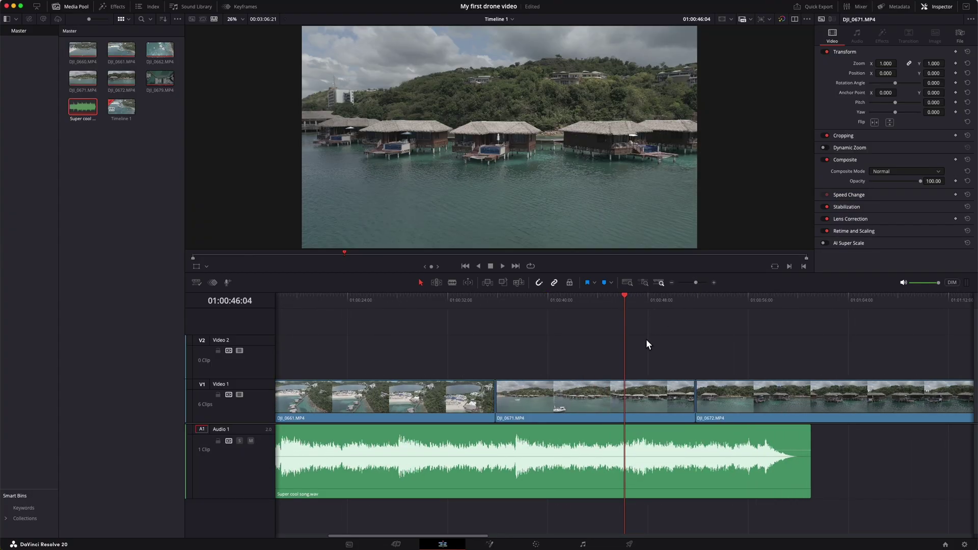
{"action": "scroll", "coordinate": [646, 338], "scroll_direction": "left", "scroll_amount": 5}
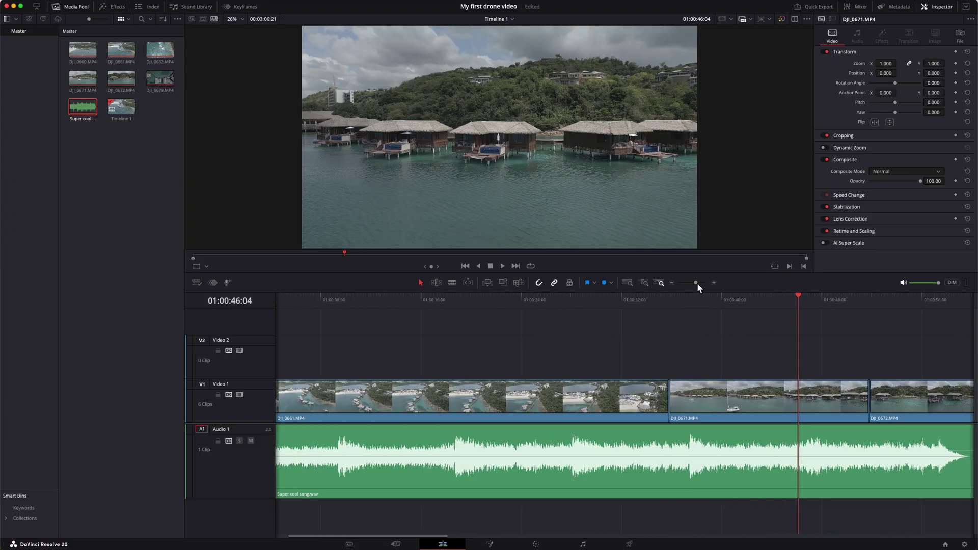
{"action": "left_click_drag", "start_coordinate": [696, 283], "coordinate": [695, 283]}
{"action": "scroll", "coordinate": [686, 299], "scroll_direction": "left", "scroll_amount": 2}
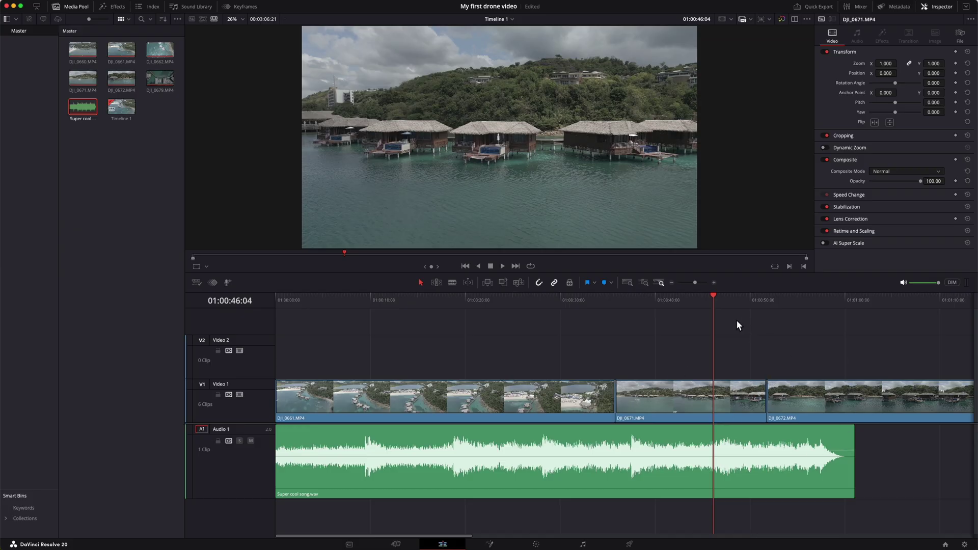
- Enlarge the Audio 1 track height so the song's waveform is clearer
{"action": "left_click", "coordinate": [699, 282]}
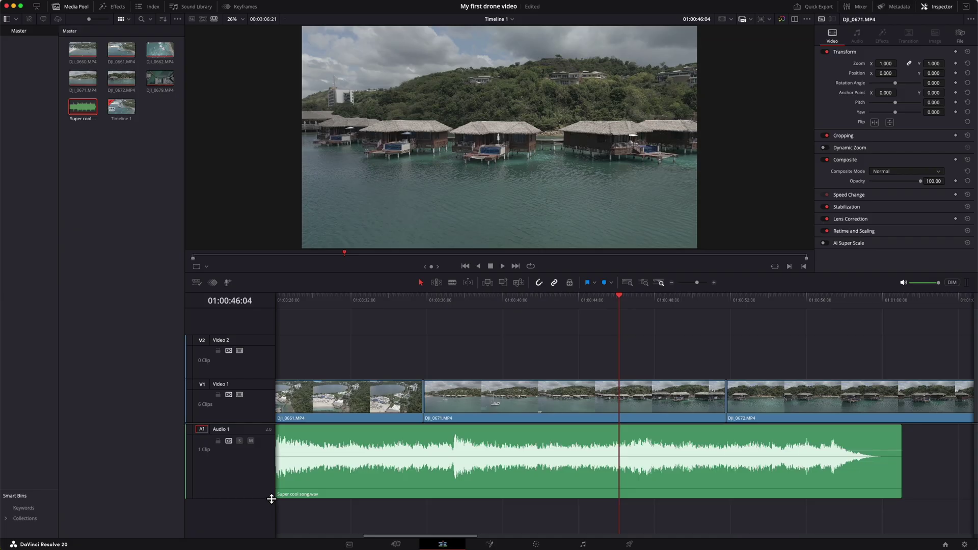
{"action": "left_click_drag", "start_coordinate": [269, 502], "coordinate": [275, 539]}
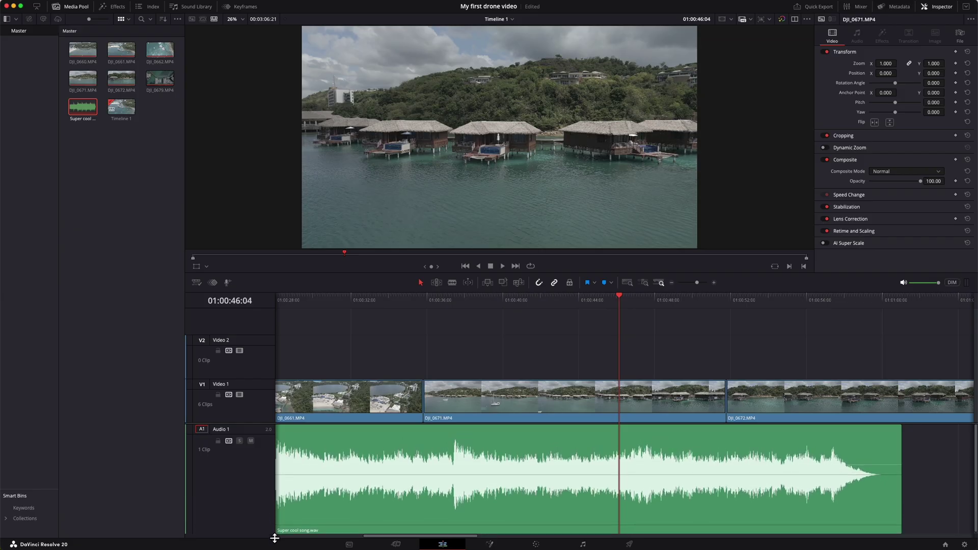
{"action": "left_click", "coordinate": [255, 426]}
{"action": "scroll", "coordinate": [258, 428], "scroll_direction": "down", "scroll_amount": 3}
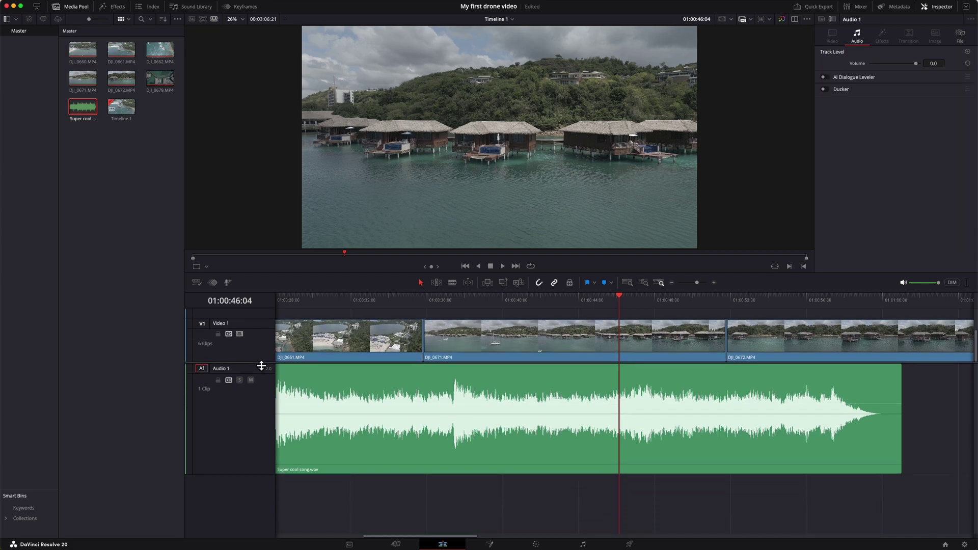
{"action": "left_click_drag", "start_coordinate": [257, 476], "coordinate": [259, 499]}
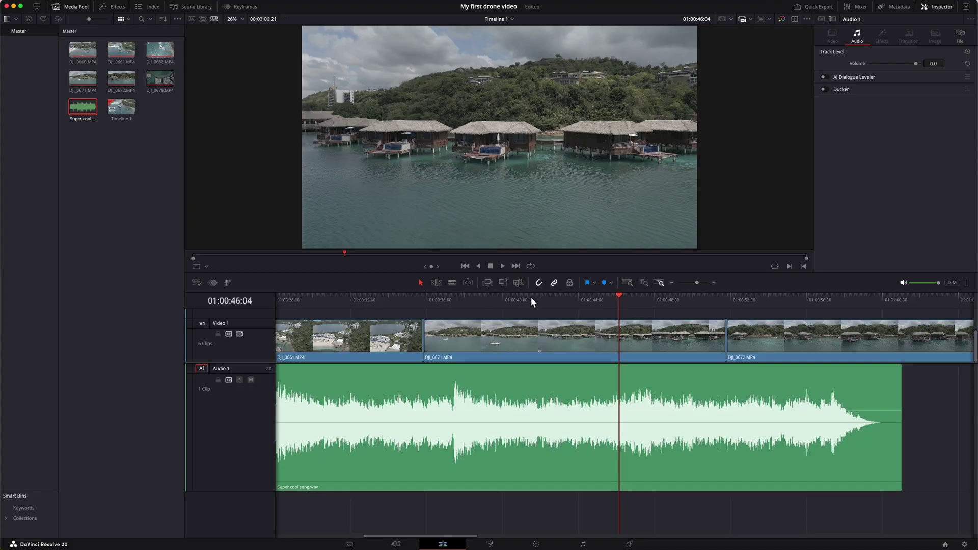
- Replay the section near 01:00:46:22 to find the cut point and select the song clip
{"action": "left_click", "coordinate": [593, 302]}
{"action": "key", "text": "space"}
{"action": "left_click", "coordinate": [632, 296]}
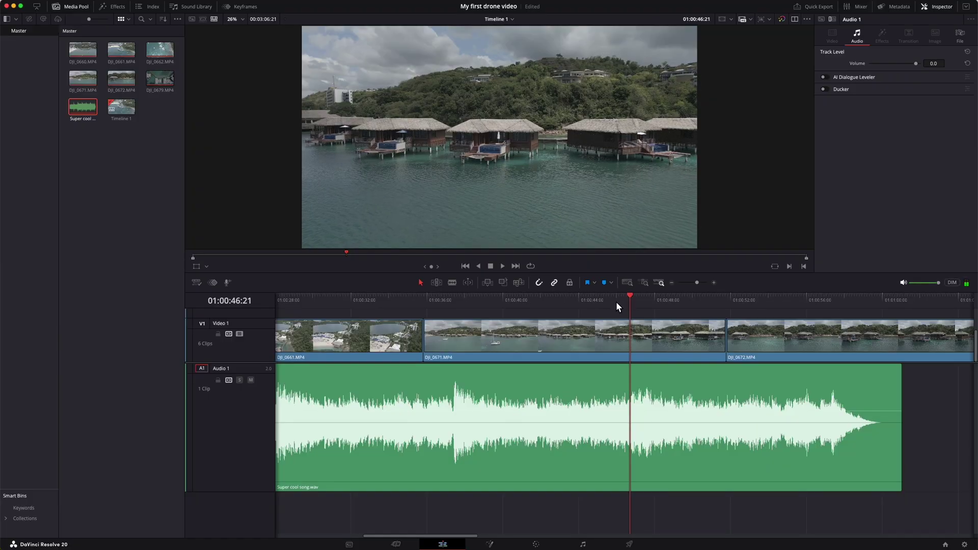
{"action": "left_click", "coordinate": [607, 299]}
{"action": "key", "text": "space"}
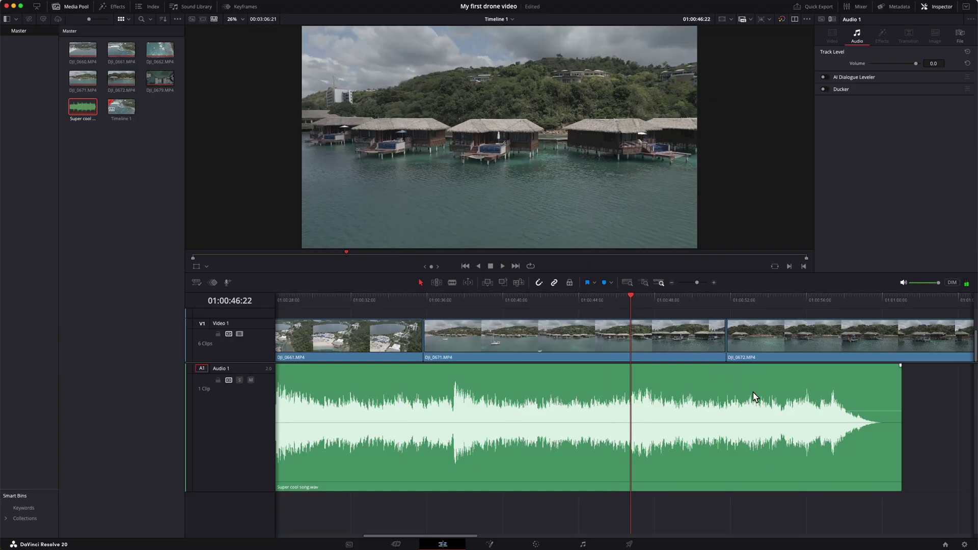
{"action": "left_click", "coordinate": [684, 388]}
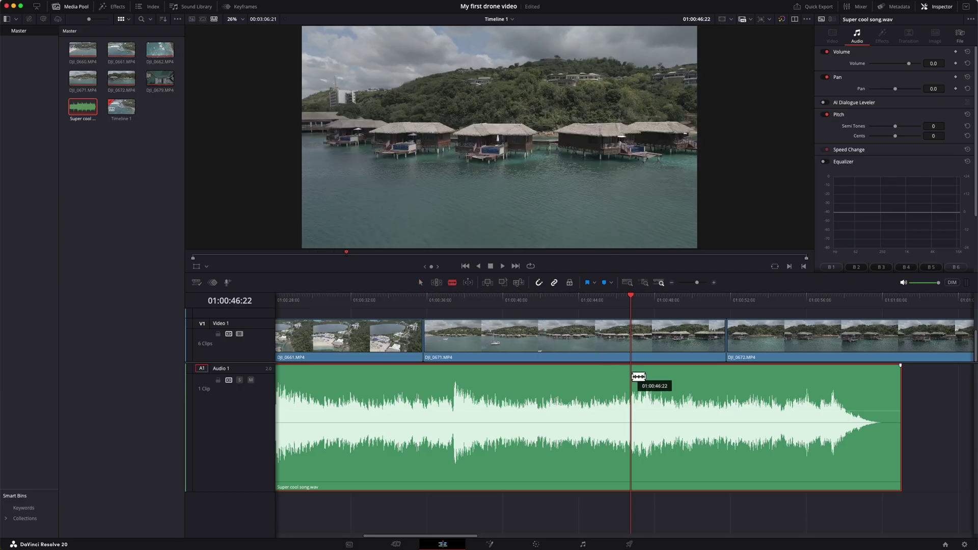
- Blade the song at the playhead and play its ending section from the cut
{"action": "left_click", "coordinate": [638, 377]}
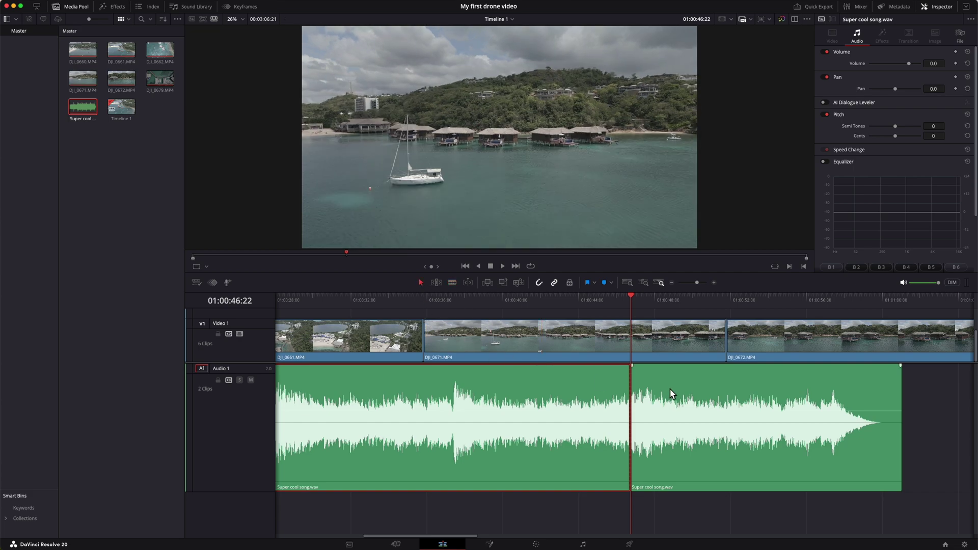
{"action": "left_click_drag", "start_coordinate": [669, 379], "coordinate": [695, 375]}
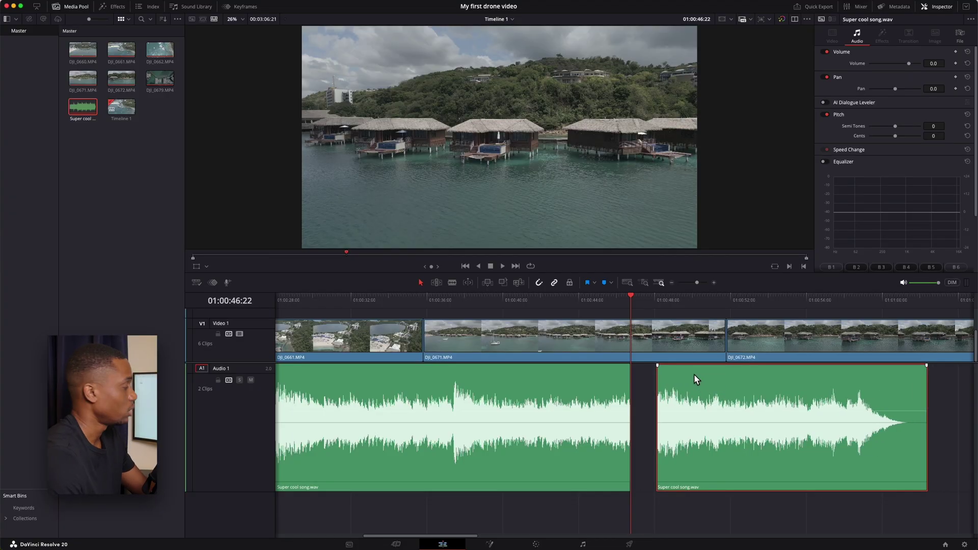
{"action": "mouse_move", "coordinate": [694, 374]}
{"action": "left_mouse_down"}
{"action": "mouse_move", "coordinate": [671, 374]}
{"action": "mouse_move", "coordinate": [692, 375]}
{"action": "left_mouse_up"}
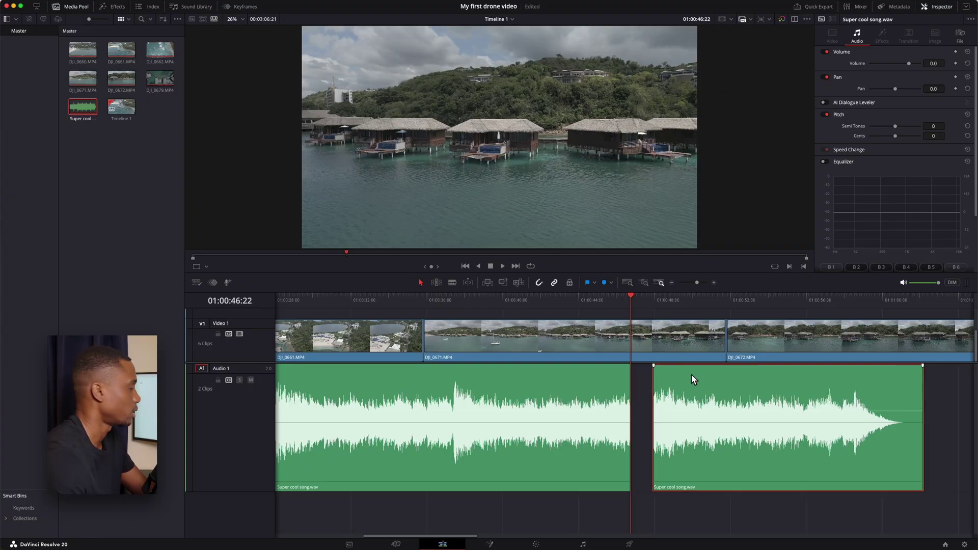
{"action": "left_click", "coordinate": [588, 378]}
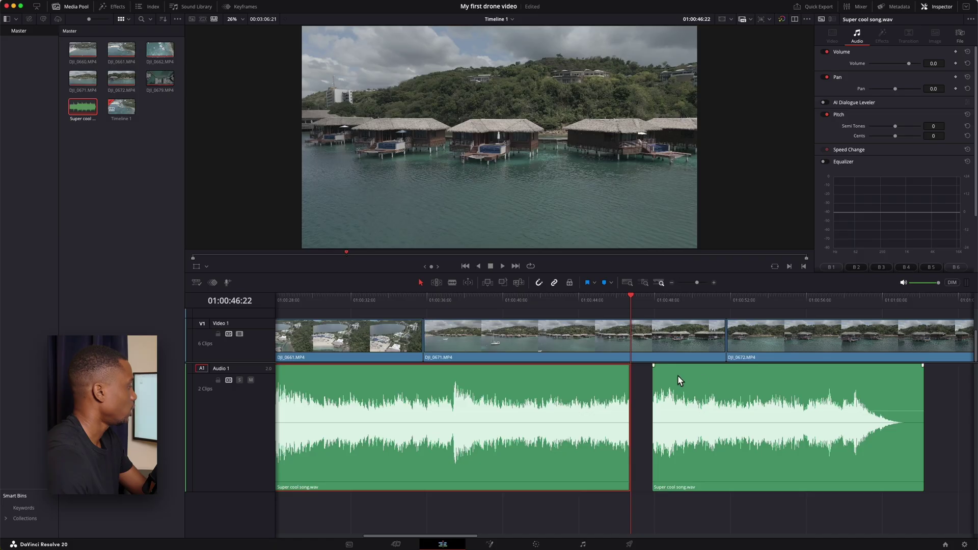
{"action": "left_click", "coordinate": [654, 300]}
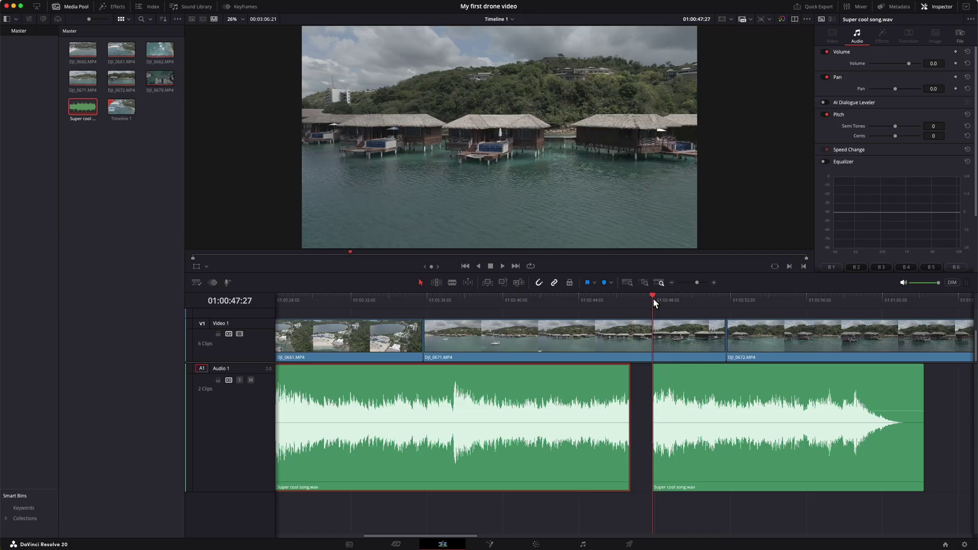
{"action": "key", "text": "space"}
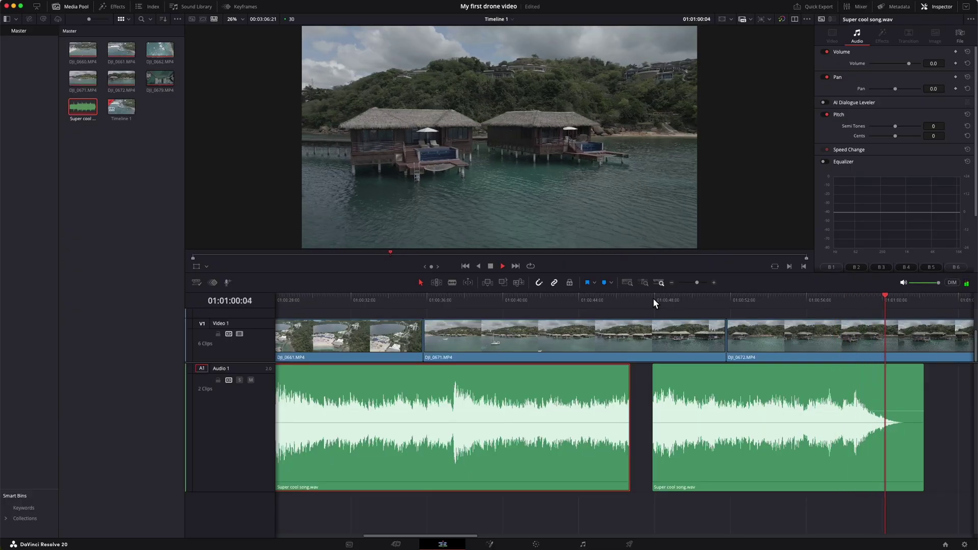
{"action": "key", "text": "space"}
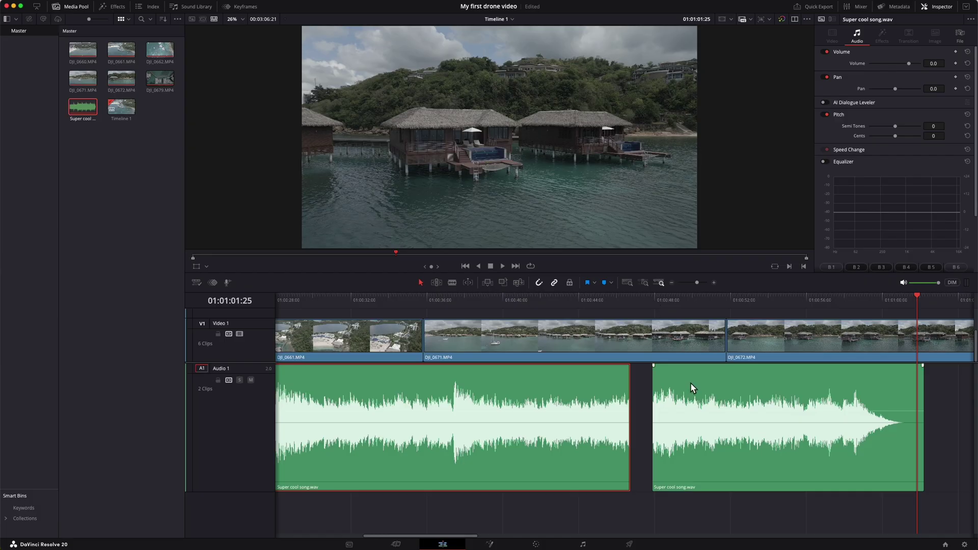
- Delete the song's first part and move the remaining ending piece to the timeline start
{"action": "scroll", "coordinate": [554, 380], "scroll_direction": "left", "scroll_amount": 1}
{"action": "left_click", "coordinate": [631, 282]}
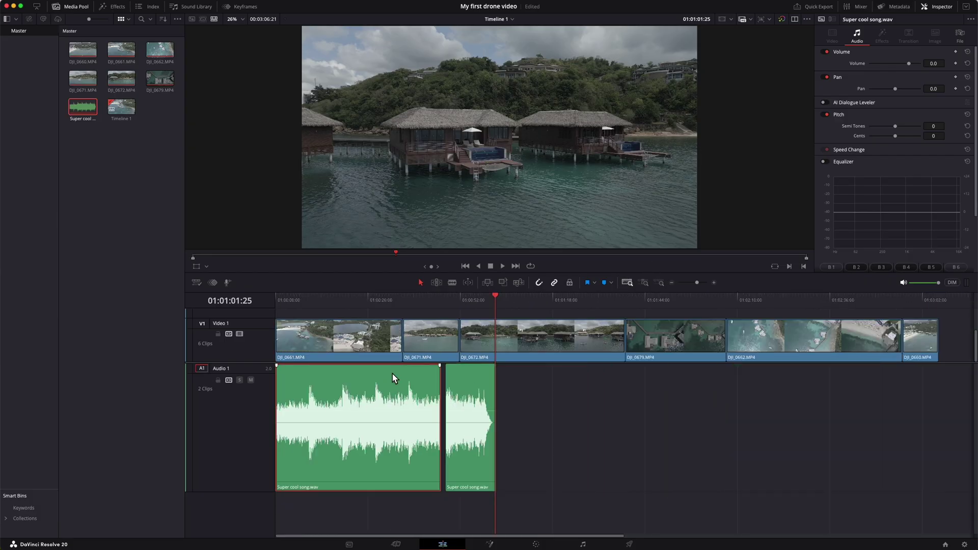
{"action": "key", "text": "BackSpace"}
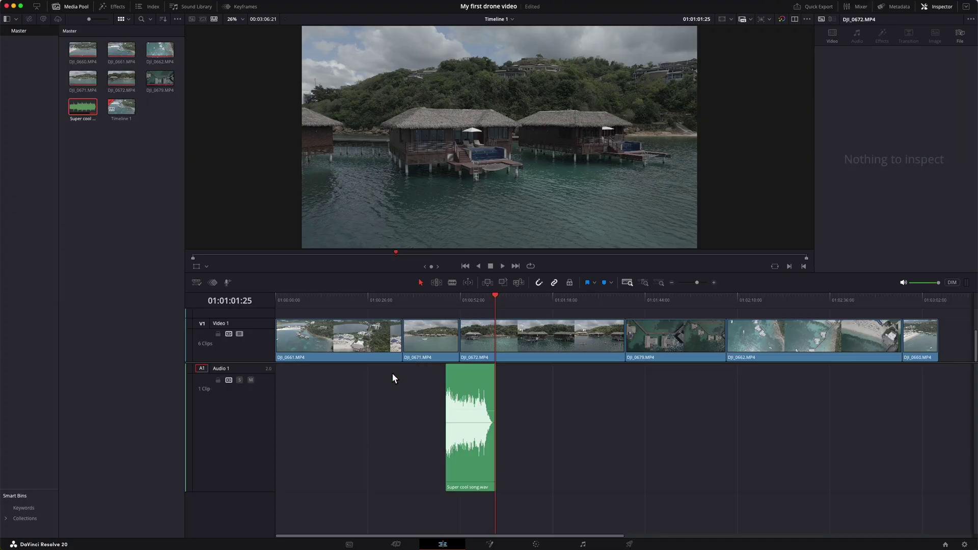
{"action": "left_click", "coordinate": [475, 372]}
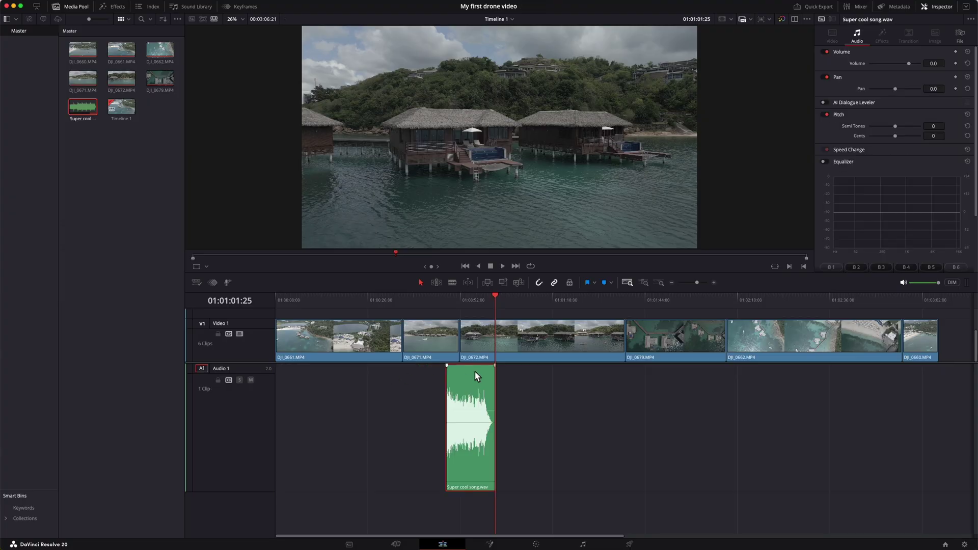
{"action": "left_click_drag", "start_coordinate": [479, 374], "coordinate": [314, 382]}
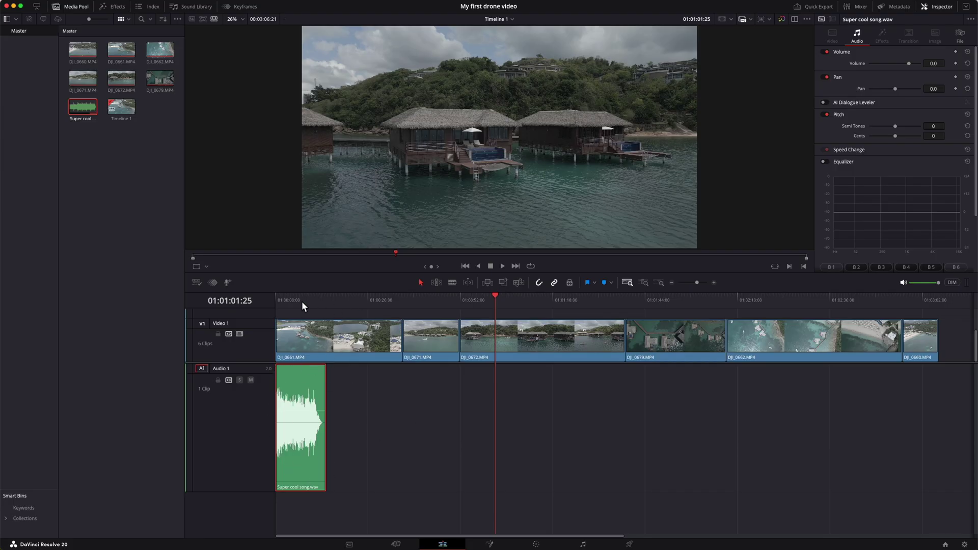
- Mute Audio 1 and play the opening from the start, stopping at 01:00:05:05
{"action": "key", "text": "Home"}
{"action": "left_click", "coordinate": [660, 282]}
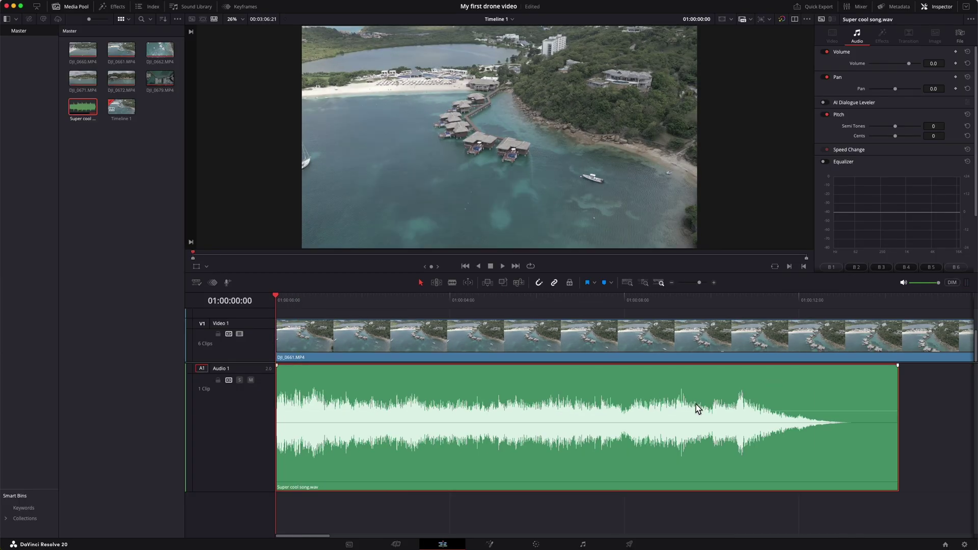
{"action": "key", "text": "space"}
{"action": "key", "text": "space"}
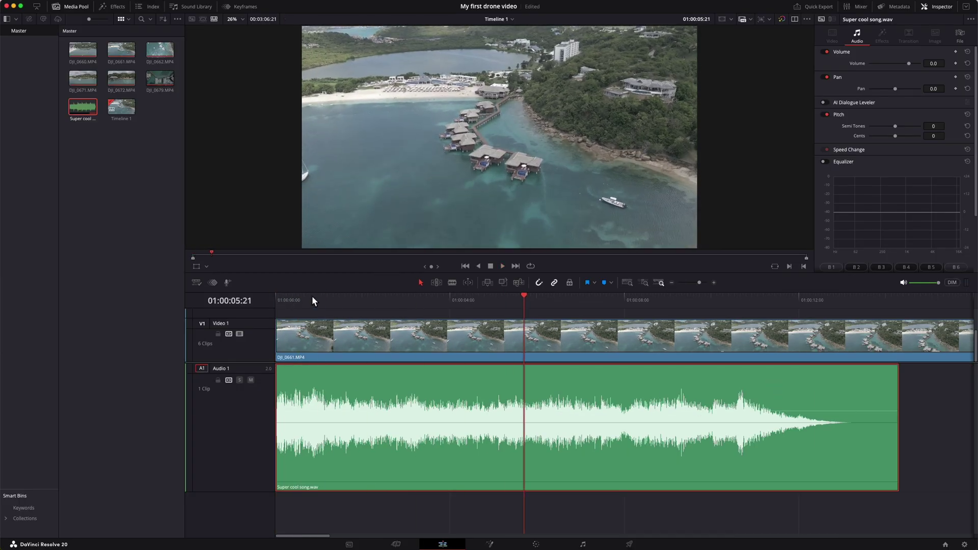
{"action": "left_click", "coordinate": [250, 380]}
{"action": "key", "text": "Home"}
{"action": "key", "text": "space"}
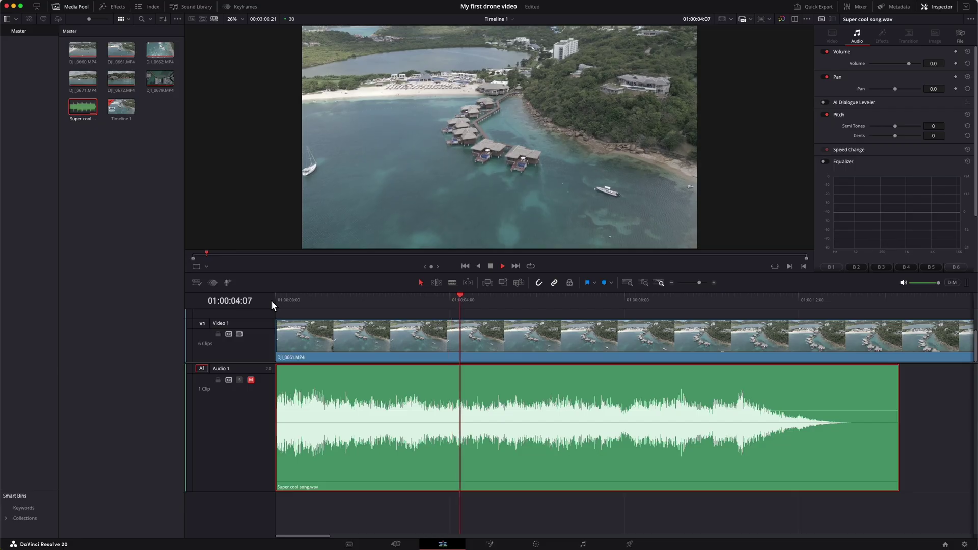
{"action": "key", "text": "space"}
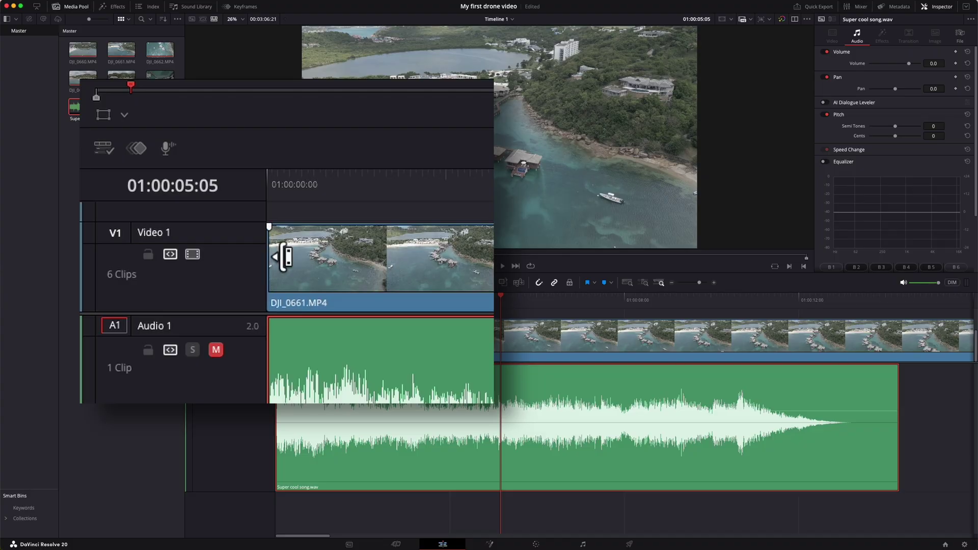
- Trim about five seconds off DJI_0661.MP4's head and slide it back to the timeline start
{"action": "left_click", "coordinate": [284, 256]}
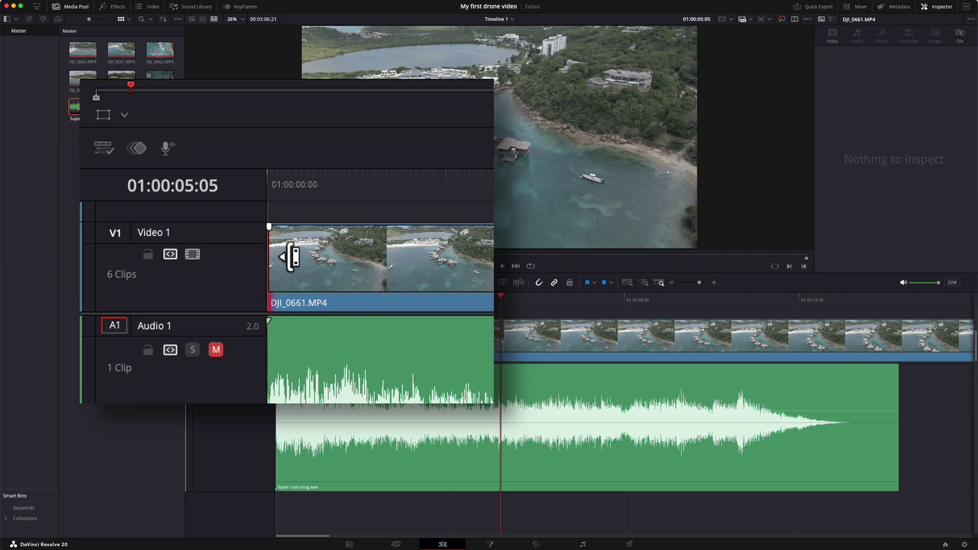
{"action": "left_click_drag", "start_coordinate": [285, 335], "coordinate": [509, 336]}
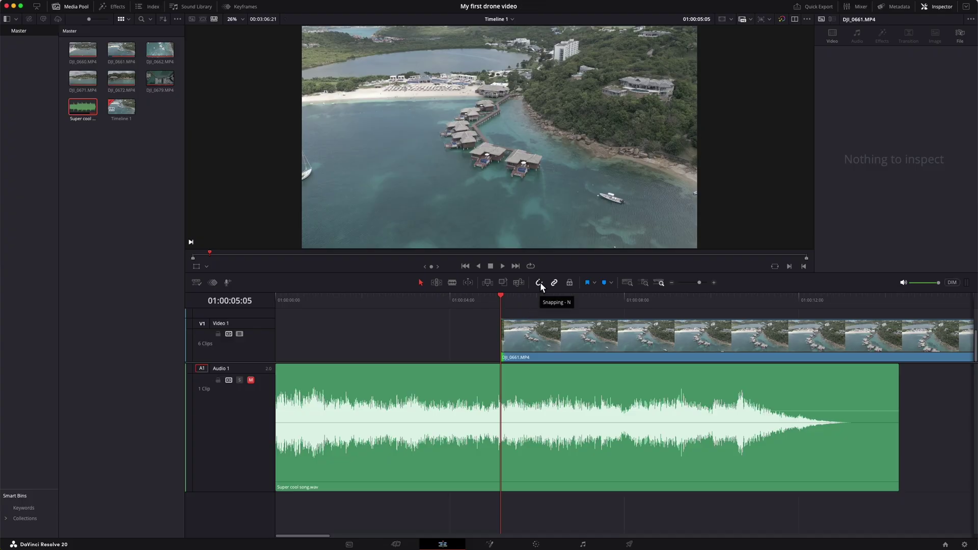
{"action": "key", "text": "super+z"}
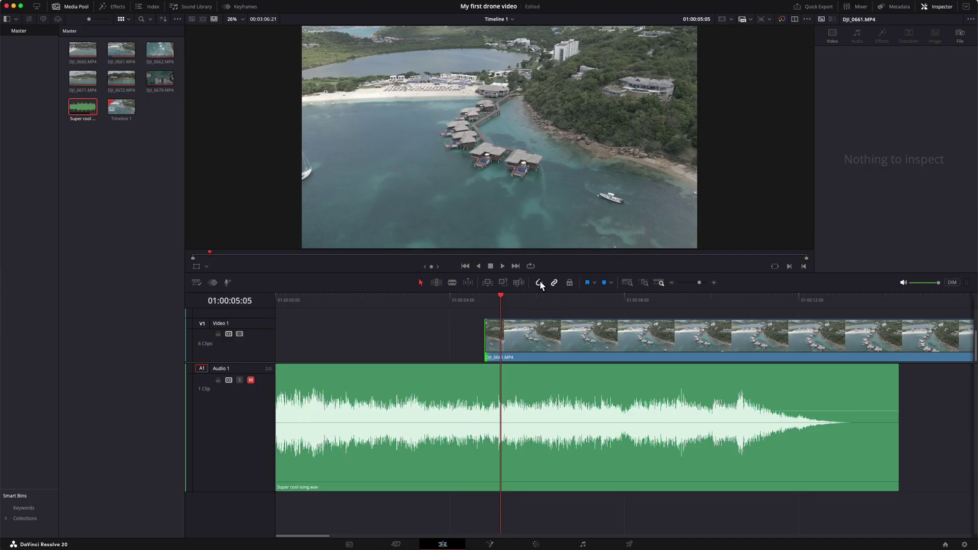
{"action": "key", "text": "super+shift+z"}
{"action": "left_click", "coordinate": [642, 336]}
{"action": "left_click_drag", "start_coordinate": [851, 333], "coordinate": [626, 337]}
{"action": "left_click", "coordinate": [295, 301]}
{"action": "key", "text": "space"}
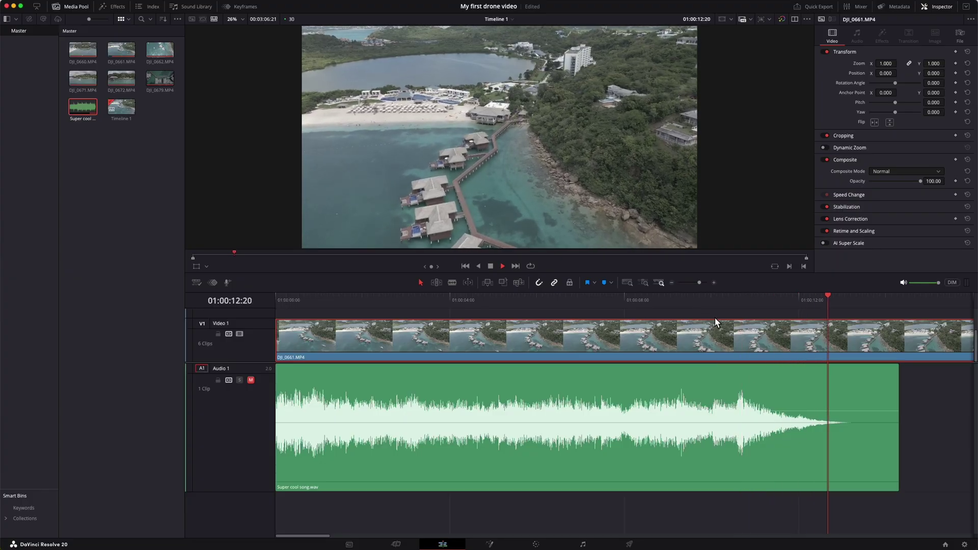
- Replay the opening with the music unmuted, then mute Audio 1 and return to the start
{"action": "key", "text": "space"}
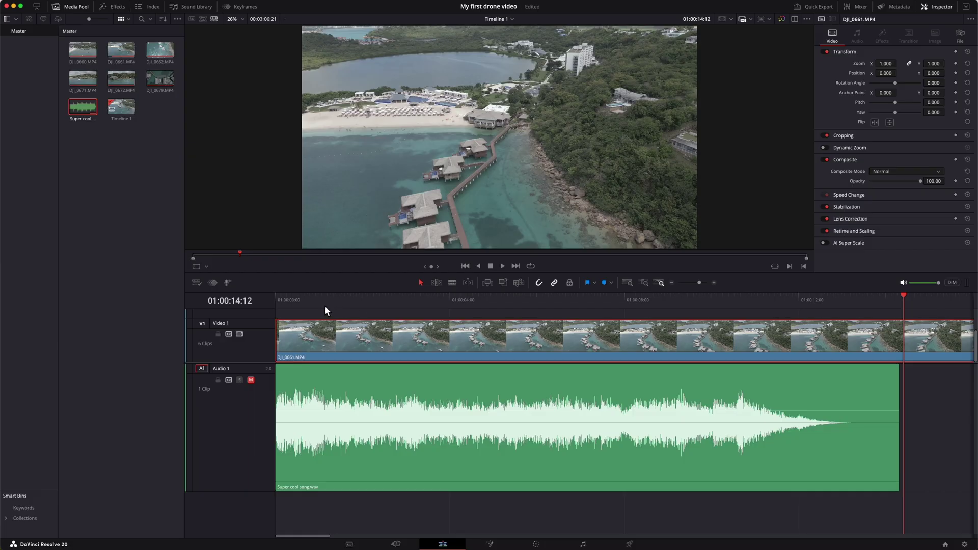
{"action": "left_click_drag", "start_coordinate": [305, 298], "coordinate": [279, 296]}
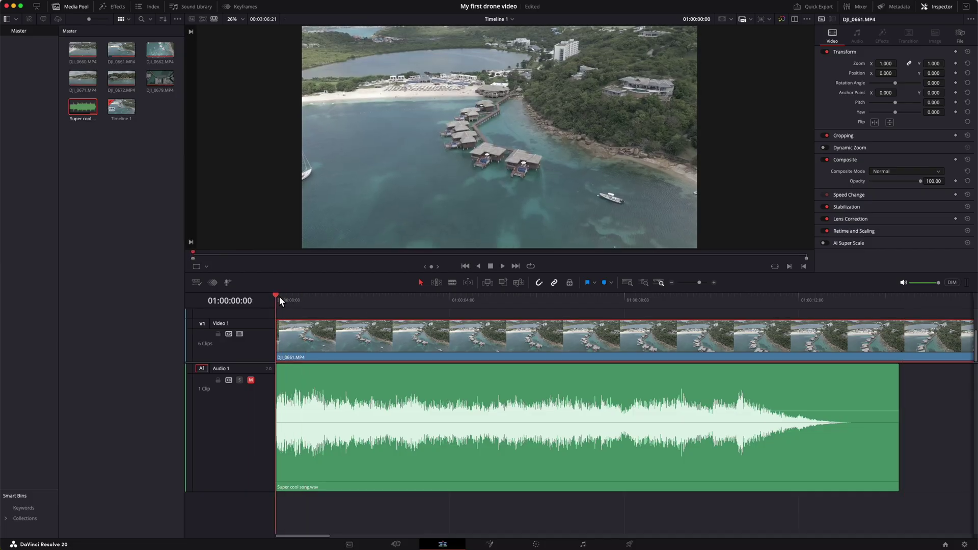
{"action": "left_click", "coordinate": [251, 381]}
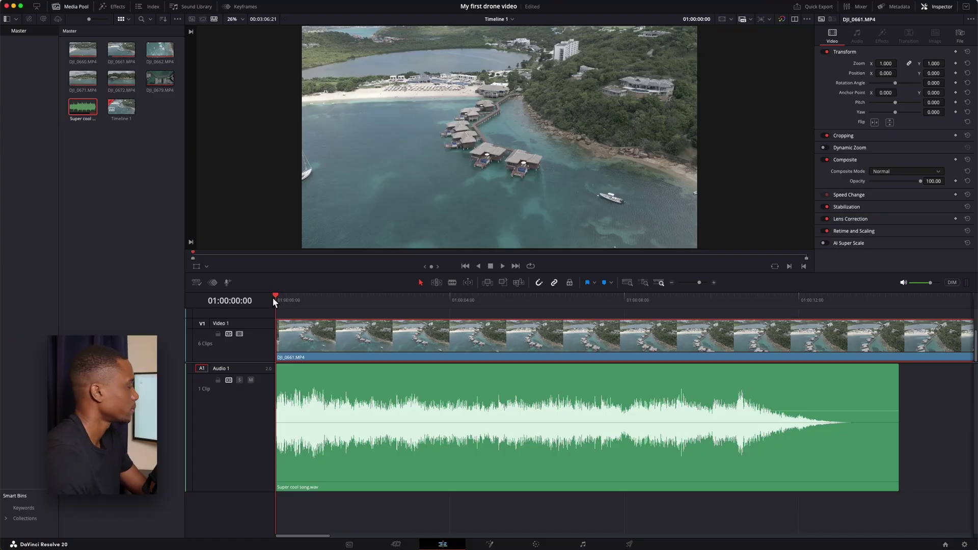
{"action": "key", "text": "space"}
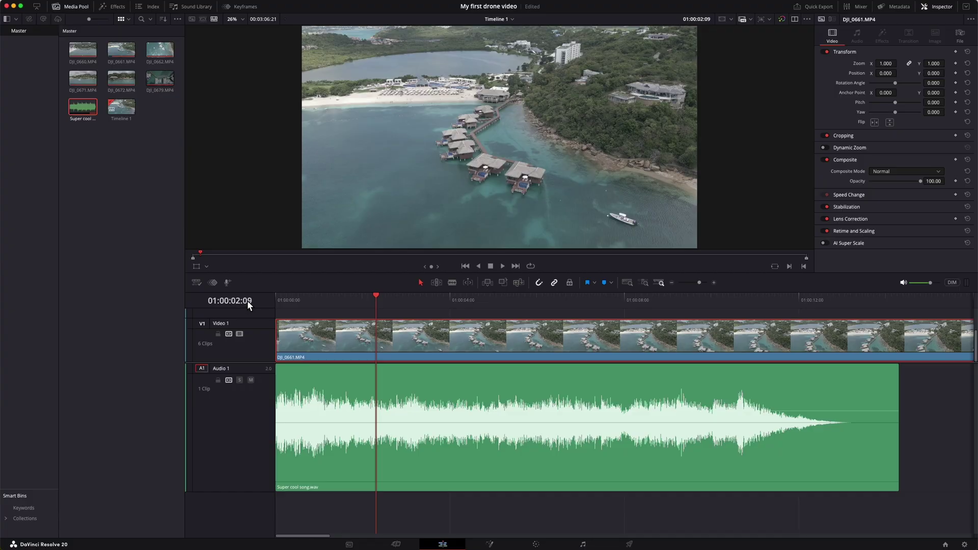
{"action": "left_click", "coordinate": [280, 299]}
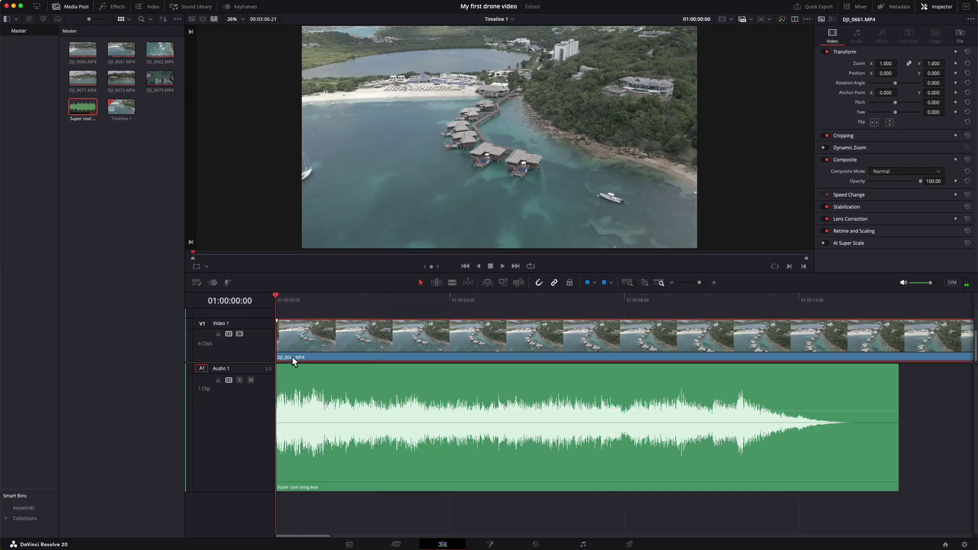
{"action": "left_click", "coordinate": [251, 380]}
{"action": "key", "text": "space"}
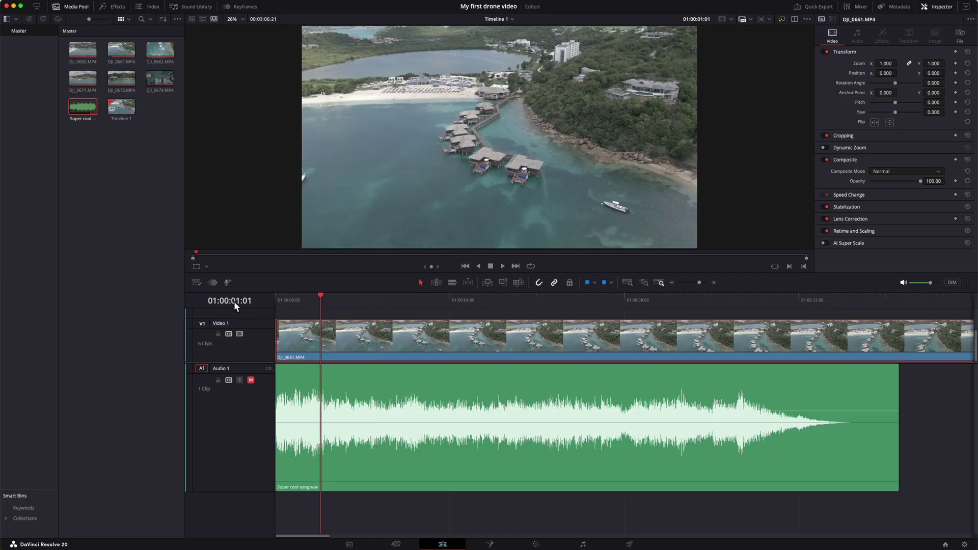
{"action": "left_click", "coordinate": [275, 297]}
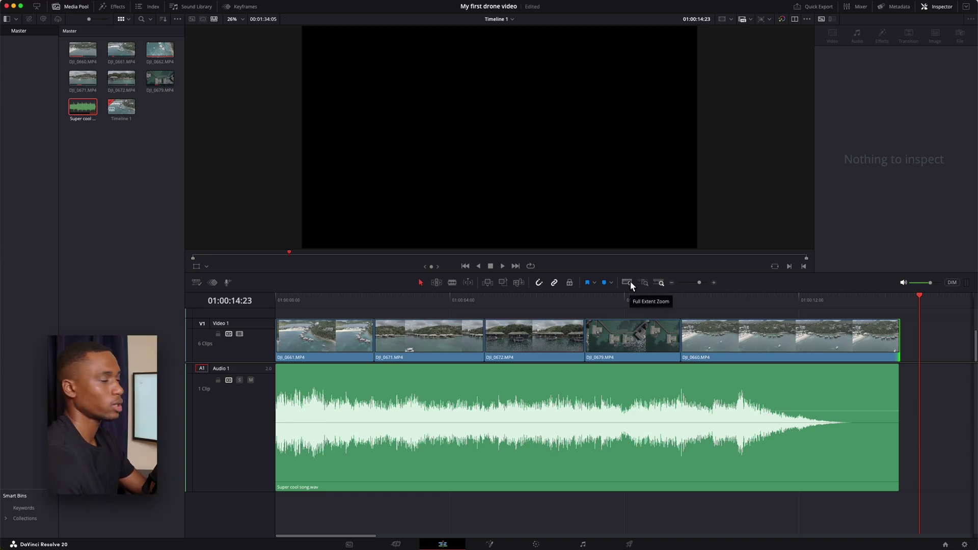
- Zoom out to show every clip and delete the extra DJI_0662.MP4 past the music's end
{"action": "left_click", "coordinate": [628, 283]}
{"action": "left_click", "coordinate": [625, 341]}
{"action": "left_click", "coordinate": [595, 295]}
{"action": "left_click_drag", "start_coordinate": [595, 295], "coordinate": [833, 270]}
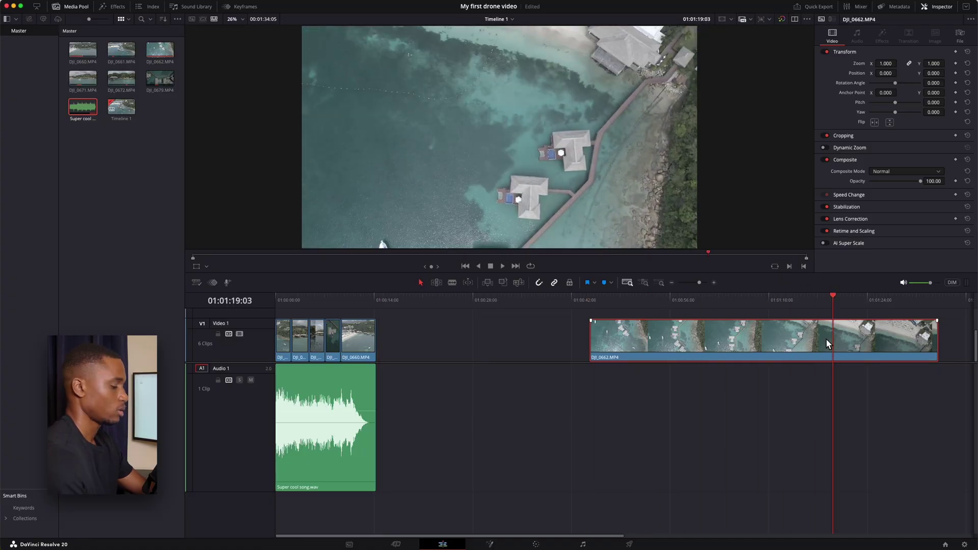
{"action": "key", "text": "Delete"}
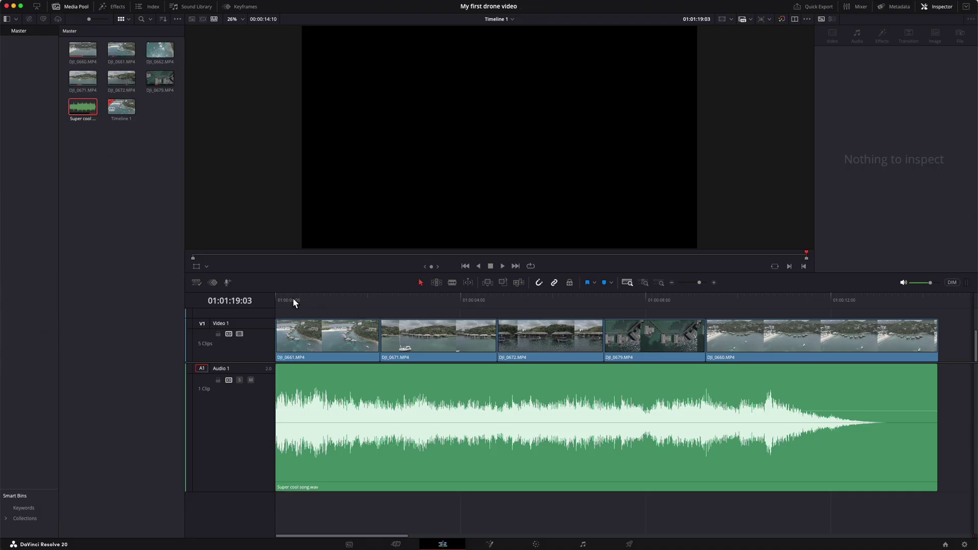
{"action": "left_click_drag", "start_coordinate": [712, 297], "coordinate": [710, 296]}
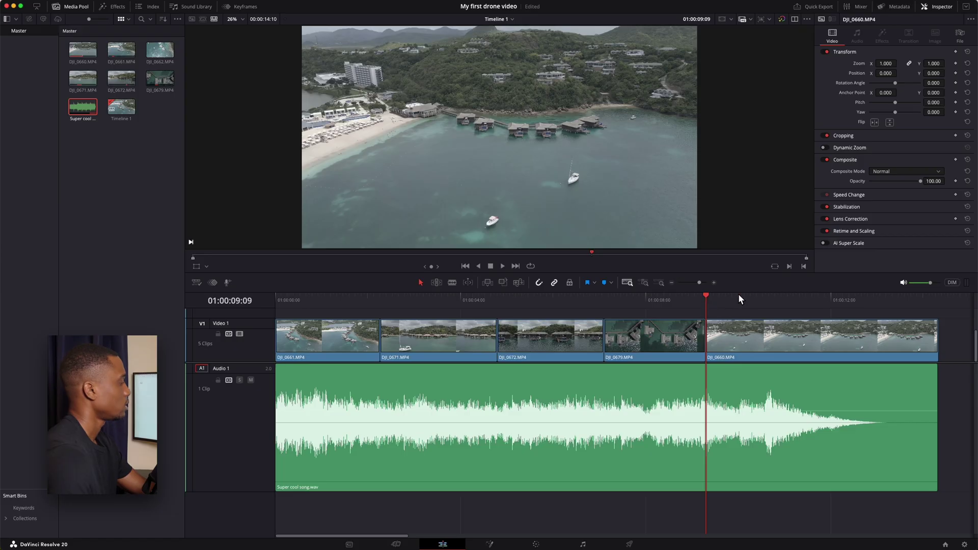
- Review the final DJI_0660 clip and add a fade-out to its end
{"action": "left_click", "coordinate": [766, 295]}
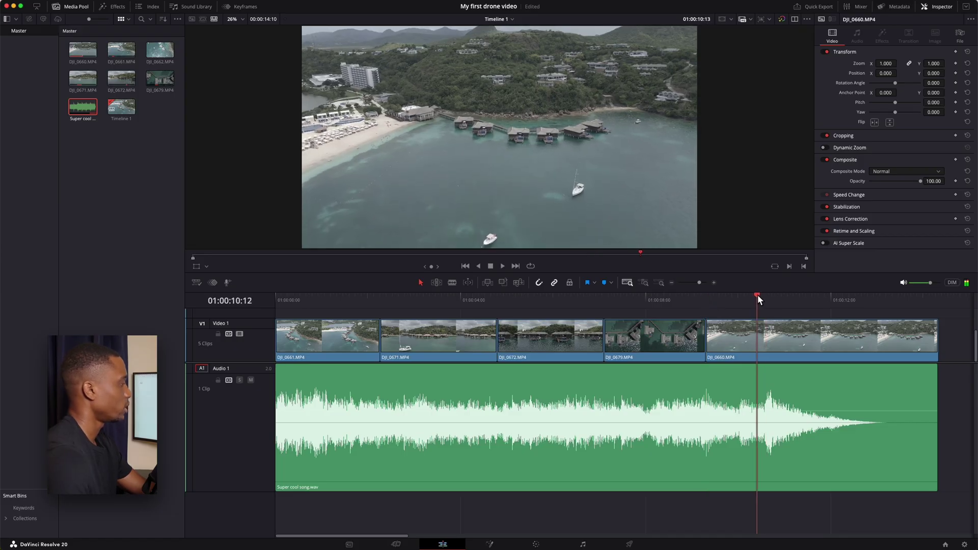
{"action": "left_click_drag", "start_coordinate": [756, 296], "coordinate": [752, 296]}
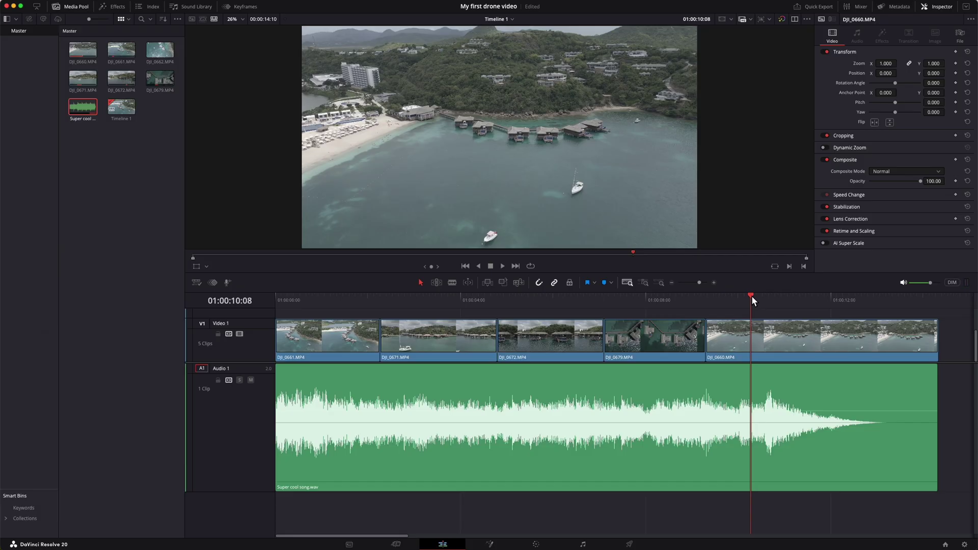
{"action": "key", "text": "space"}
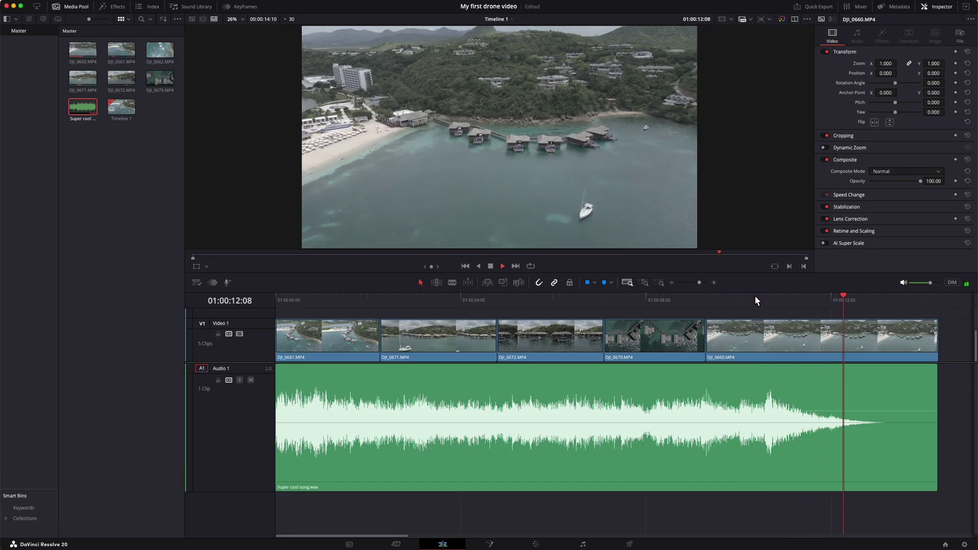
{"action": "key", "text": "space"}
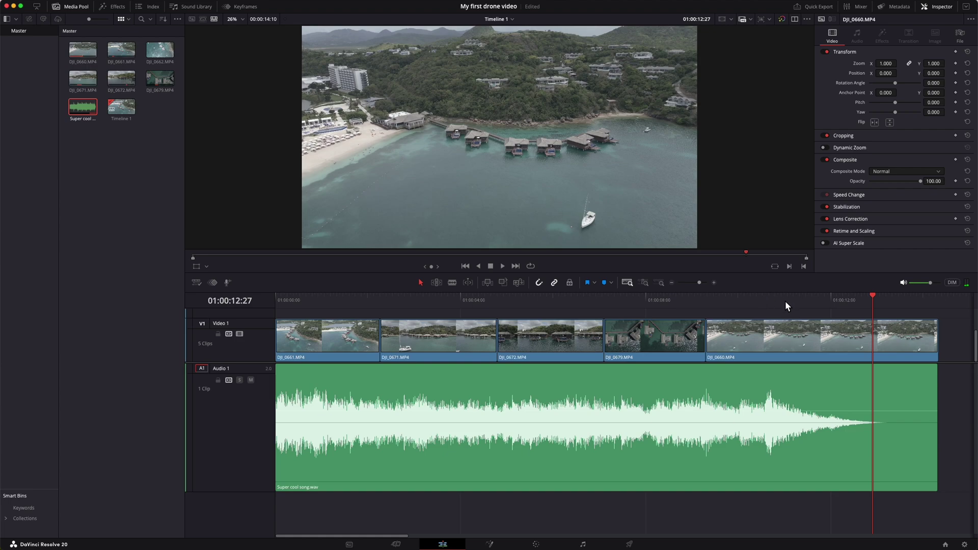
{"action": "left_click_drag", "start_coordinate": [781, 300], "coordinate": [773, 299]}
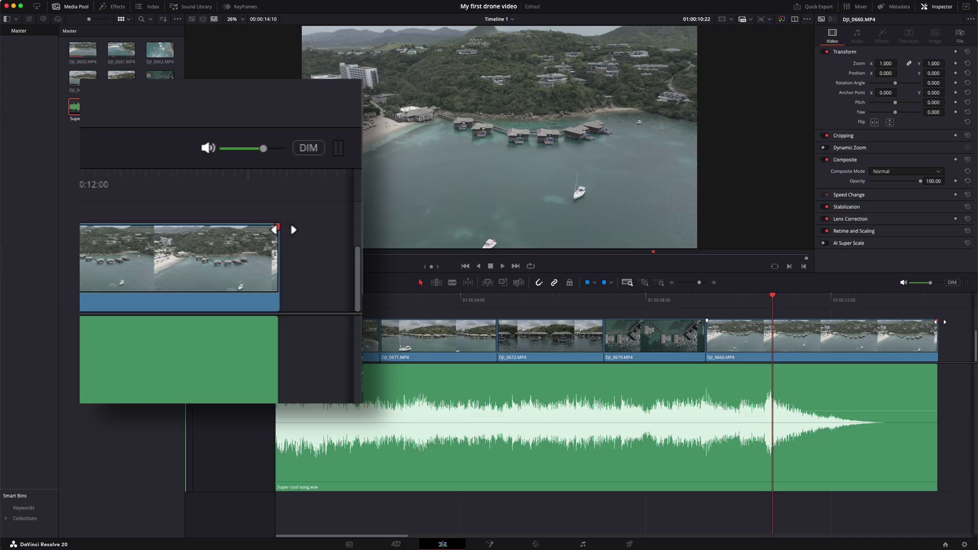
{"action": "left_click_drag", "start_coordinate": [937, 322], "coordinate": [812, 326]}
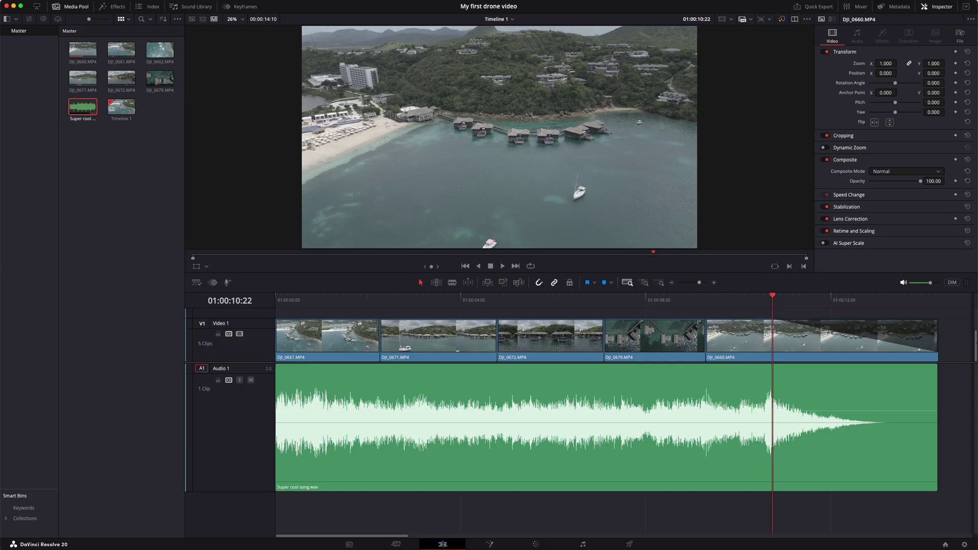
- Play back the ending and park the playhead at about 01:00:13:07
{"action": "left_click", "coordinate": [708, 295]}
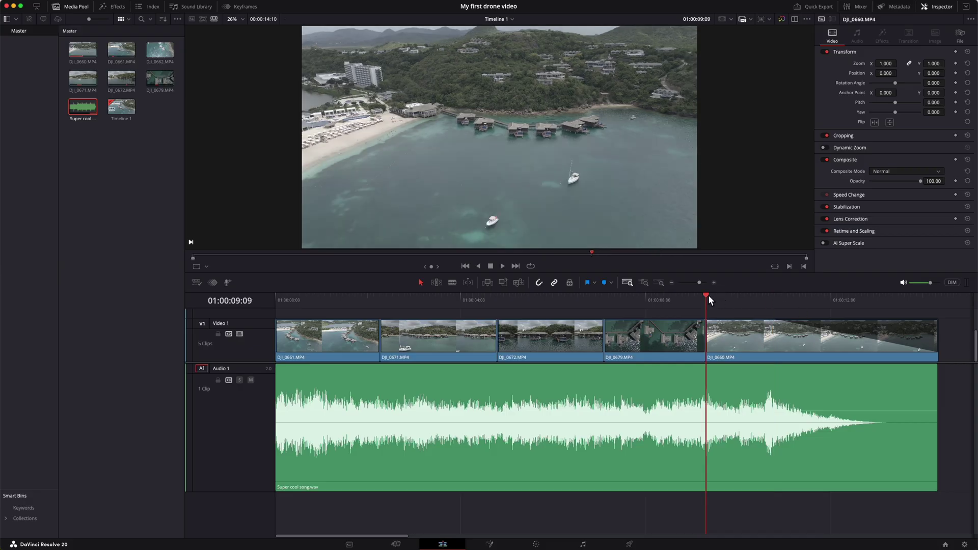
{"action": "key", "text": "space"}
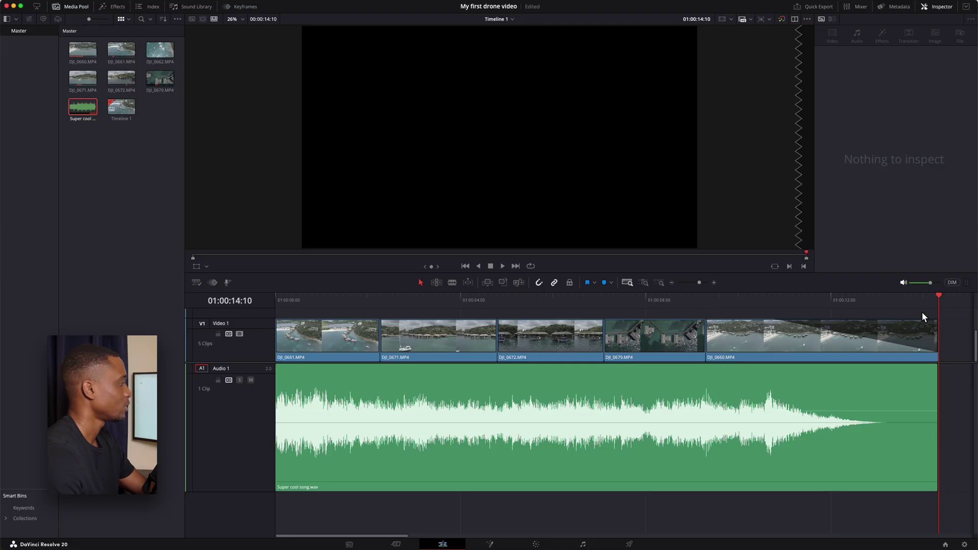
{"action": "left_click", "coordinate": [939, 295]}
{"action": "left_click_drag", "start_coordinate": [934, 295], "coordinate": [889, 304]}
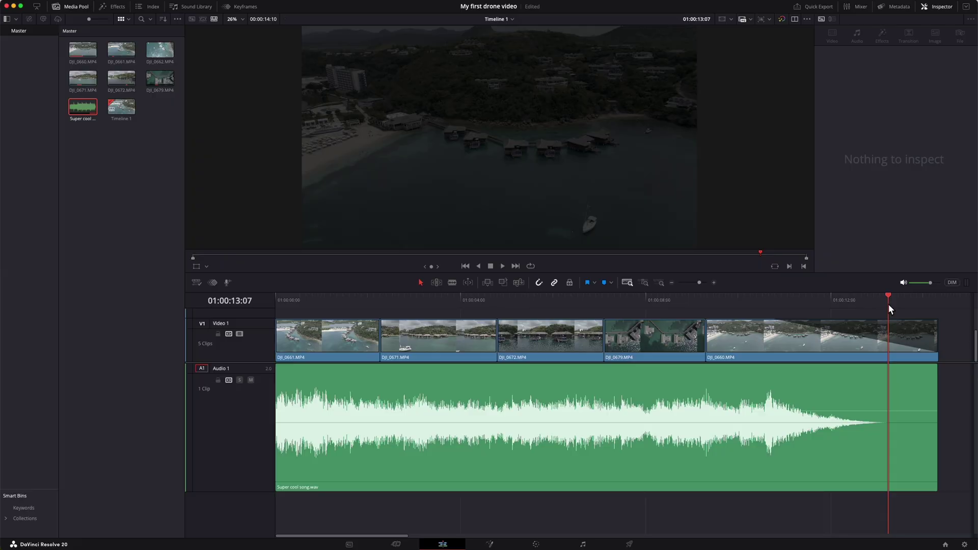
- Delete the video and music tails beyond the playhead at 01:00:13:07
{"action": "left_click", "coordinate": [919, 369]}
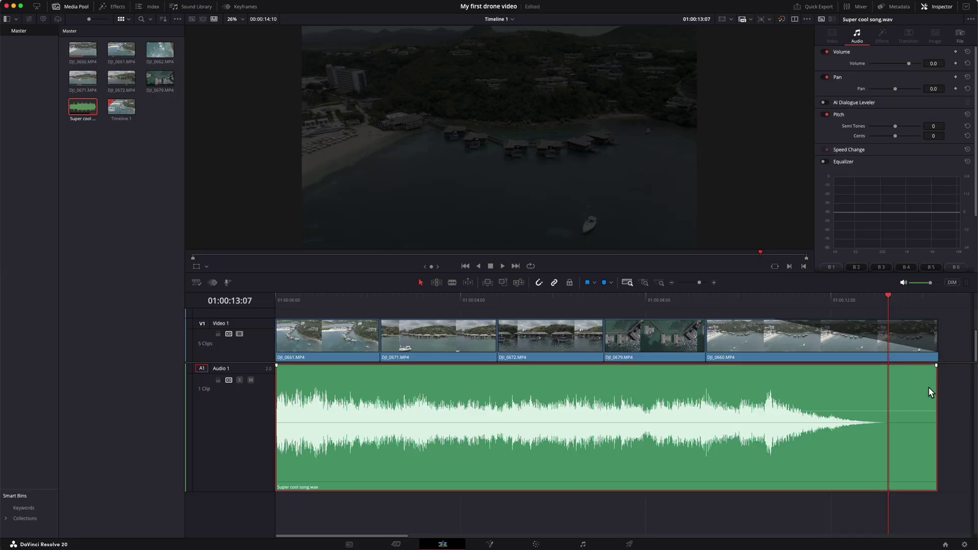
{"action": "left_click", "coordinate": [962, 388]}
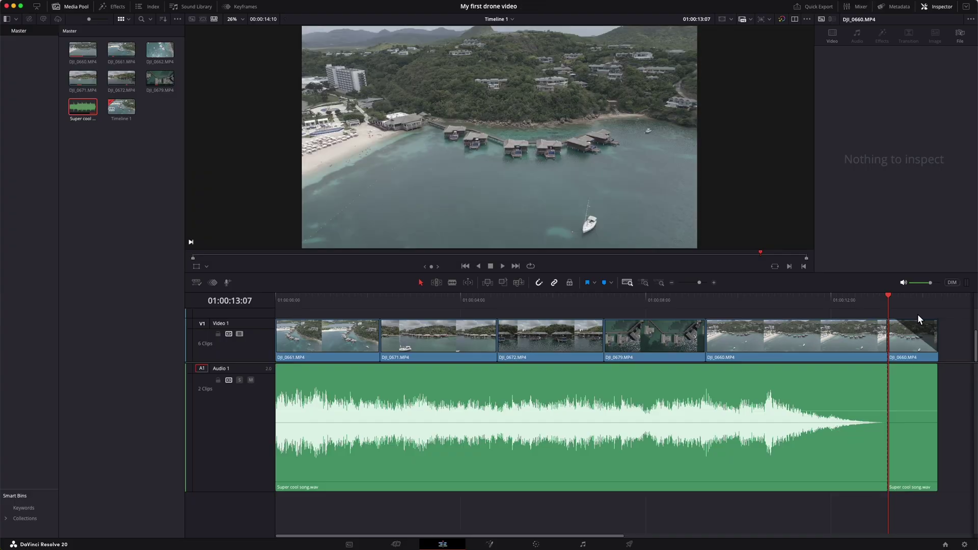
{"action": "left_click_drag", "start_coordinate": [916, 315], "coordinate": [943, 459]}
{"action": "key", "text": "Delete"}
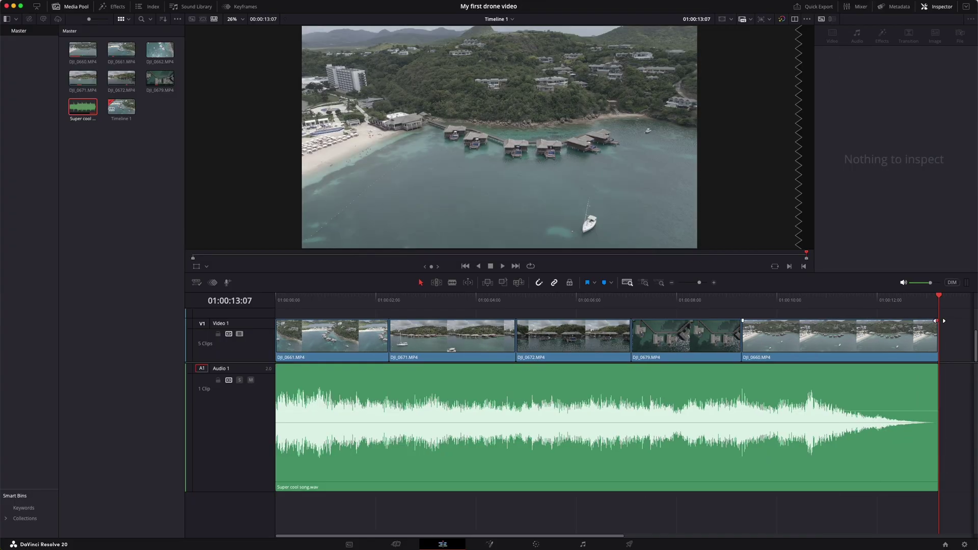
- Lengthen DJI_0660's fade-out and replay the new ending from about 01:00:09:06
{"action": "left_click_drag", "start_coordinate": [917, 325], "coordinate": [810, 331]}
{"action": "left_click", "coordinate": [737, 300]}
{"action": "key", "text": "space"}
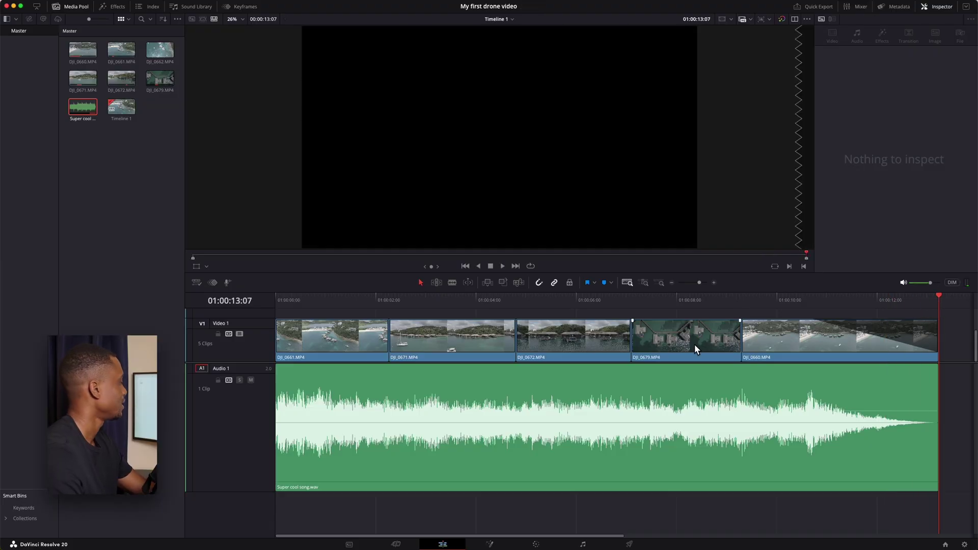
- Replay the opening of the timeline from the start, then save the project
{"action": "left_click", "coordinate": [279, 301]}
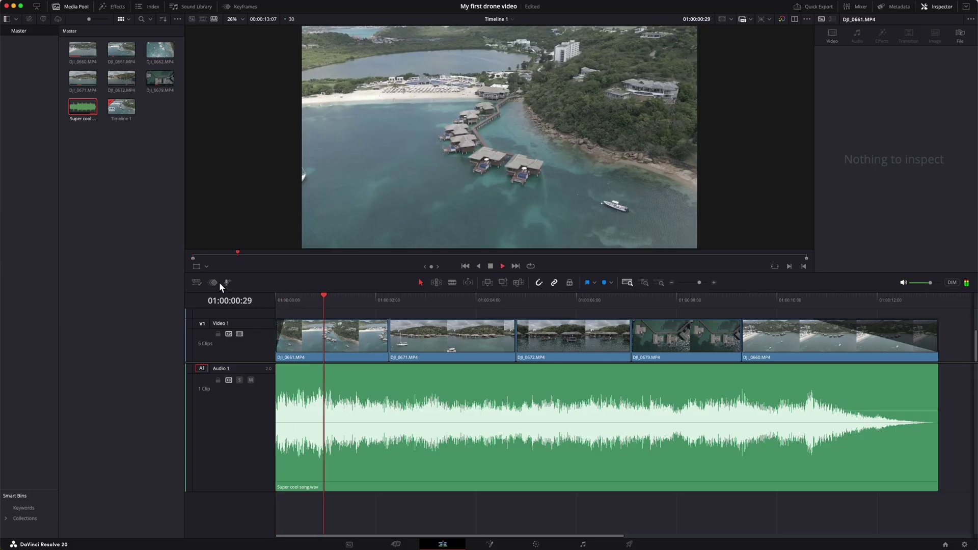
{"action": "left_click", "coordinate": [293, 298]}
{"action": "key", "text": "space"}
{"action": "key", "text": "space"}
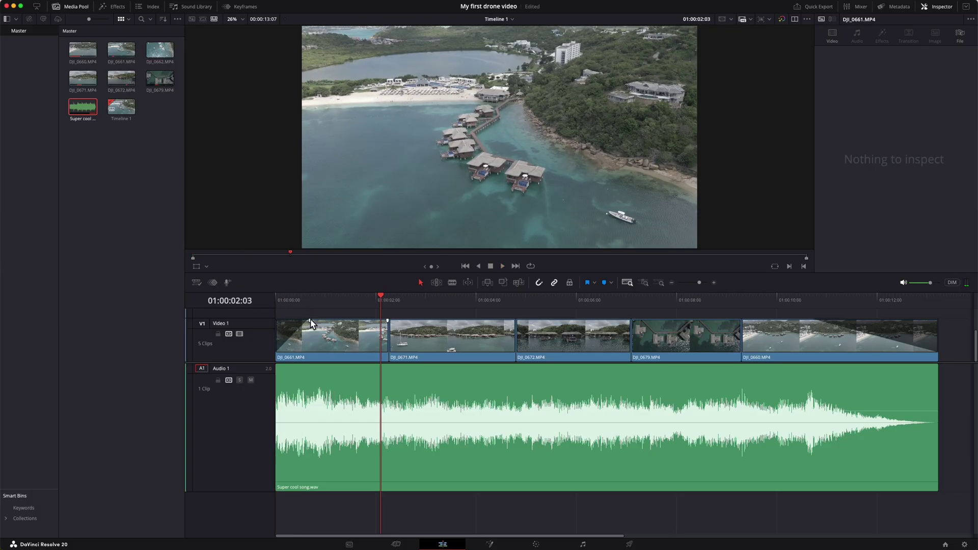
{"action": "left_click_drag", "start_coordinate": [294, 298], "coordinate": [253, 298]}
{"action": "key", "text": "space"}
{"action": "key", "text": "space"}
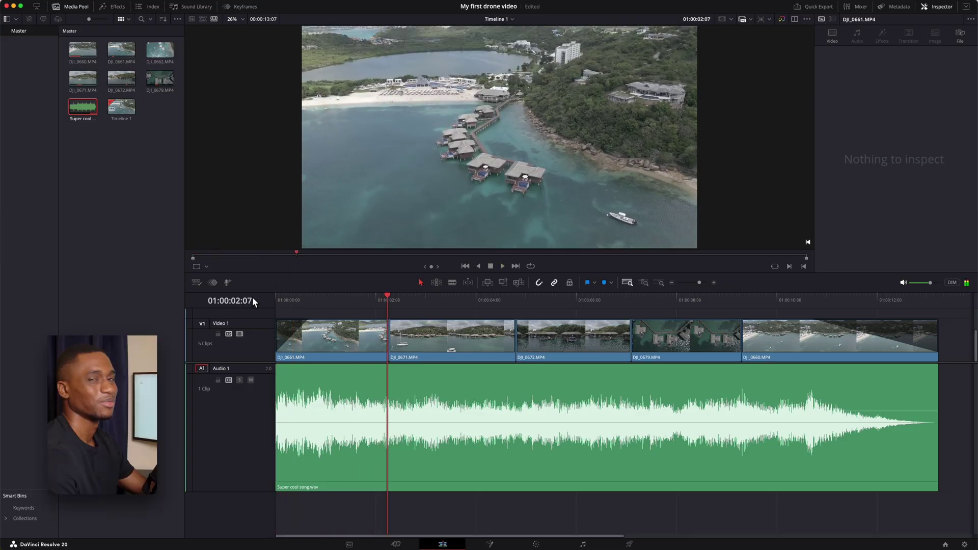
{"action": "key", "text": "super+s"}
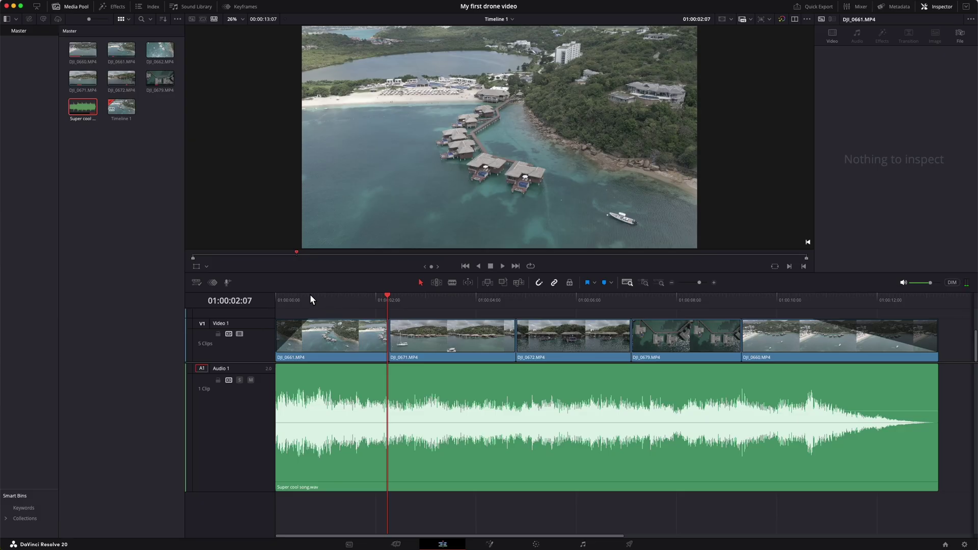
- Play the whole edit back from the start of the timeline
{"action": "left_click", "coordinate": [280, 297]}
{"action": "key", "text": "space"}
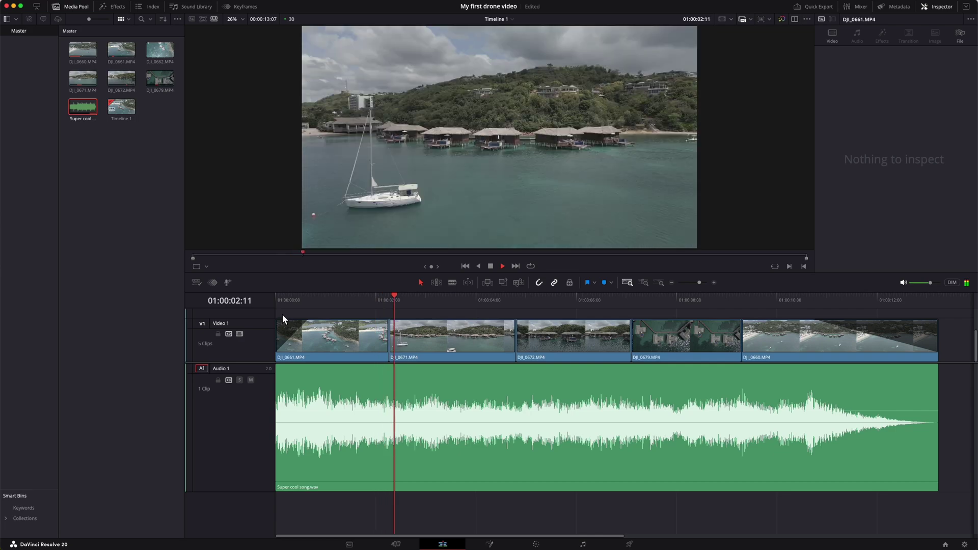